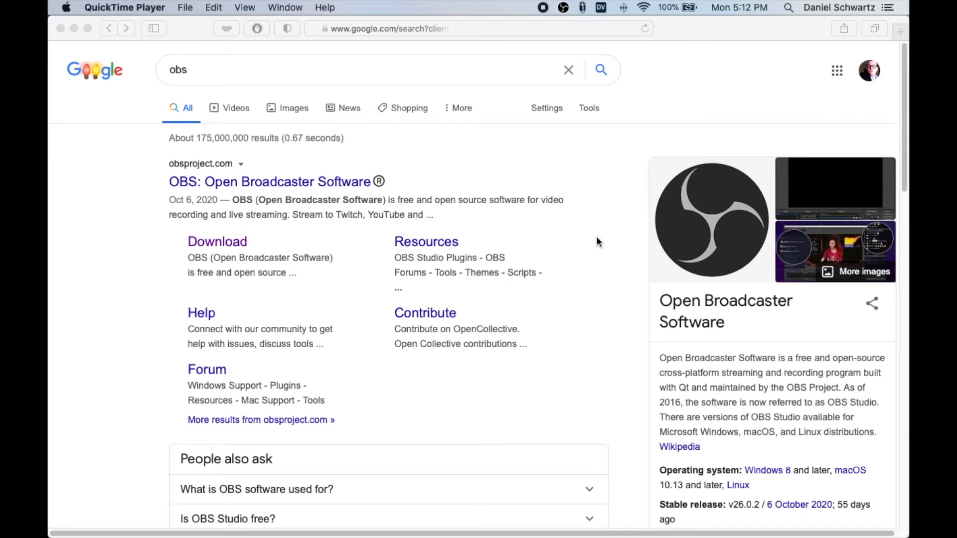
- Open the OBS Studio download page from the search results and choose the macOS release
left_click(272, 69)
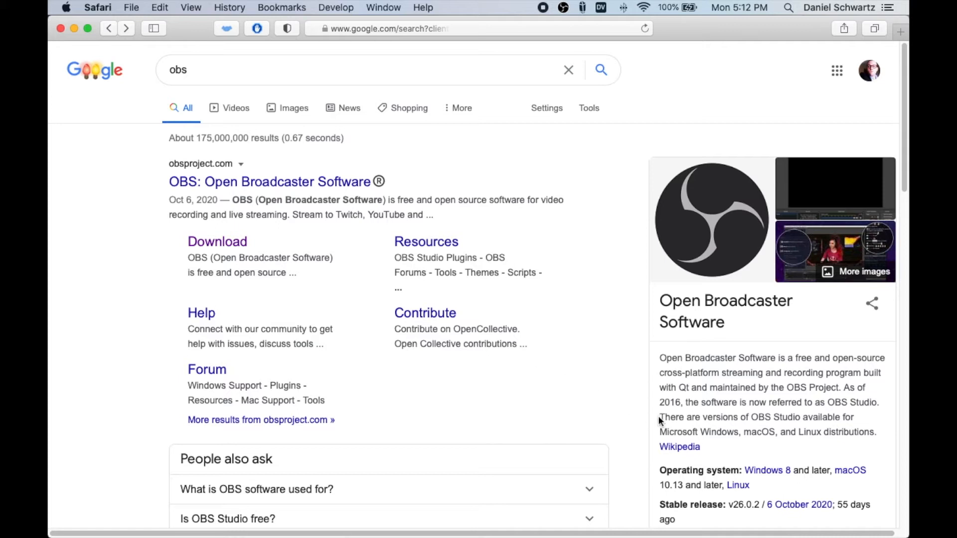
left_click(228, 244)
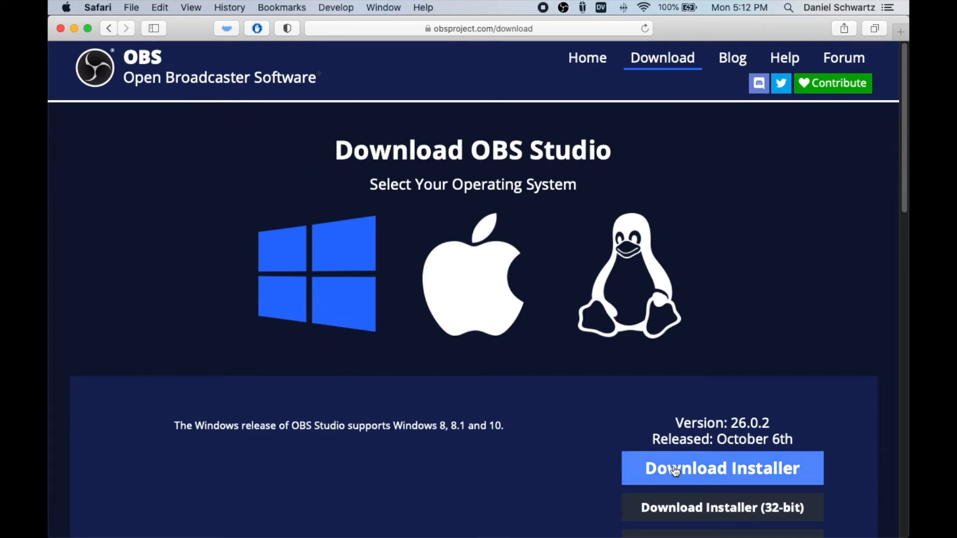
left_click(444, 305)
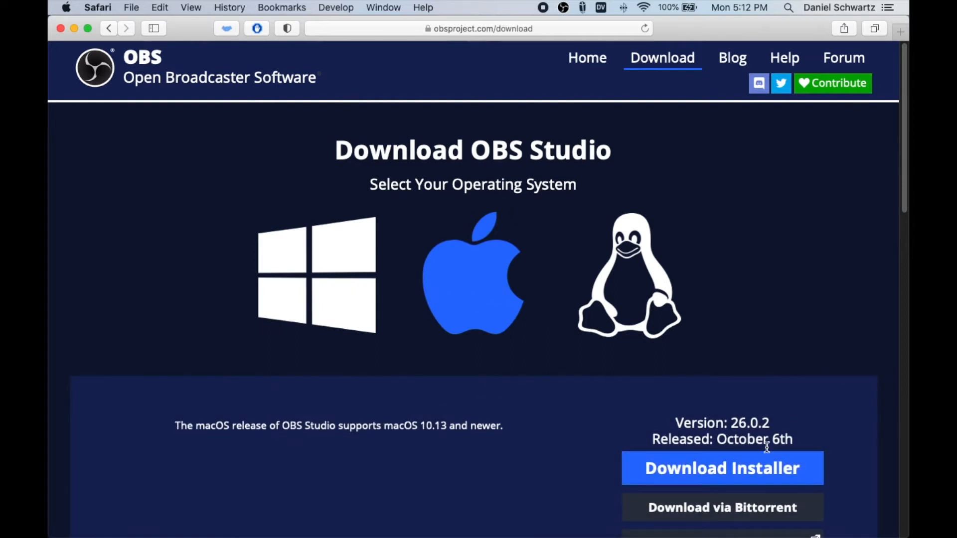
- Show the Linux release of OBS Studio and read its installation commands
left_click(656, 312)
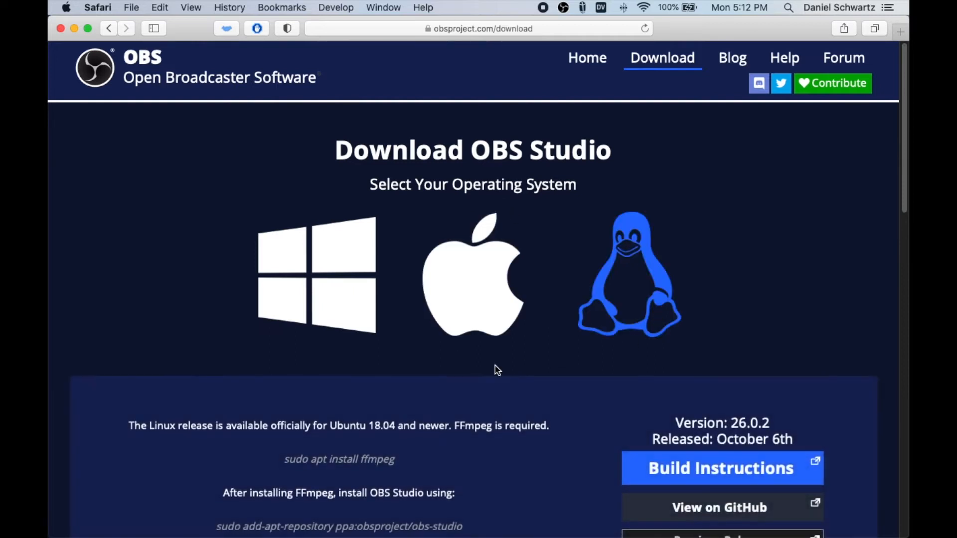
scroll(470, 372, "down", 2)
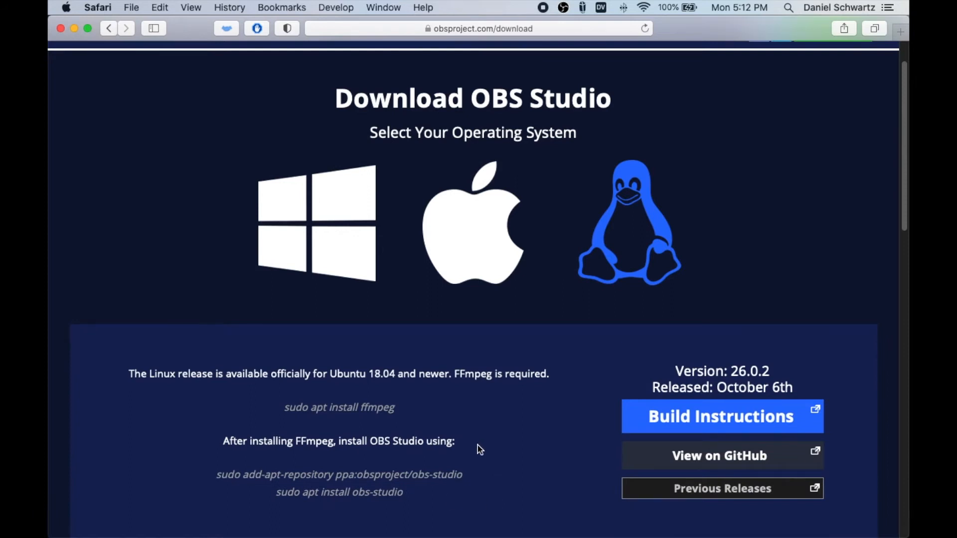
scroll(479, 450, "up", 2)
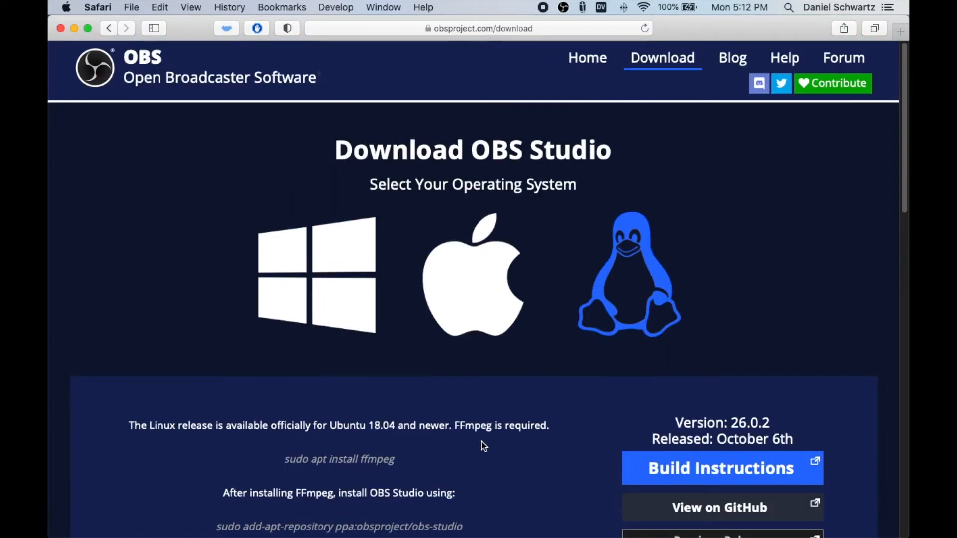
scroll(481, 441, "down", 3)
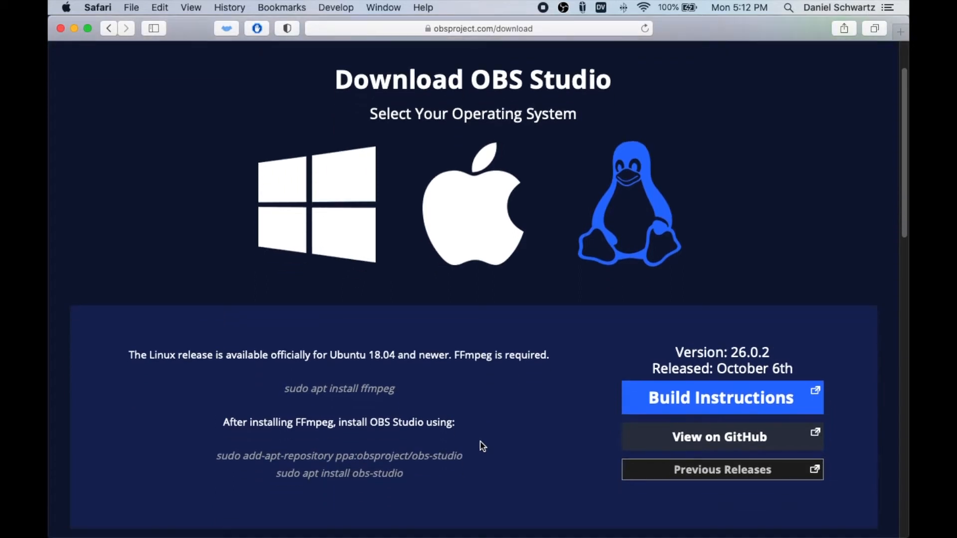
left_click_drag(406, 477, 284, 367)
left_click(489, 427)
scroll(498, 457, "up", 3)
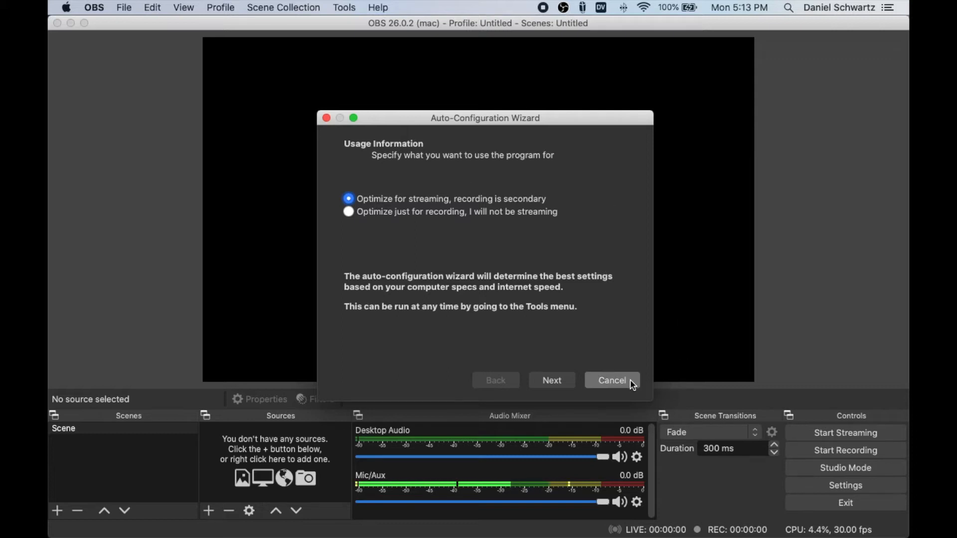
- Dismiss the Auto-Configuration Wizard in OBS and bring up the Output settings for streaming and recording
left_click(612, 380)
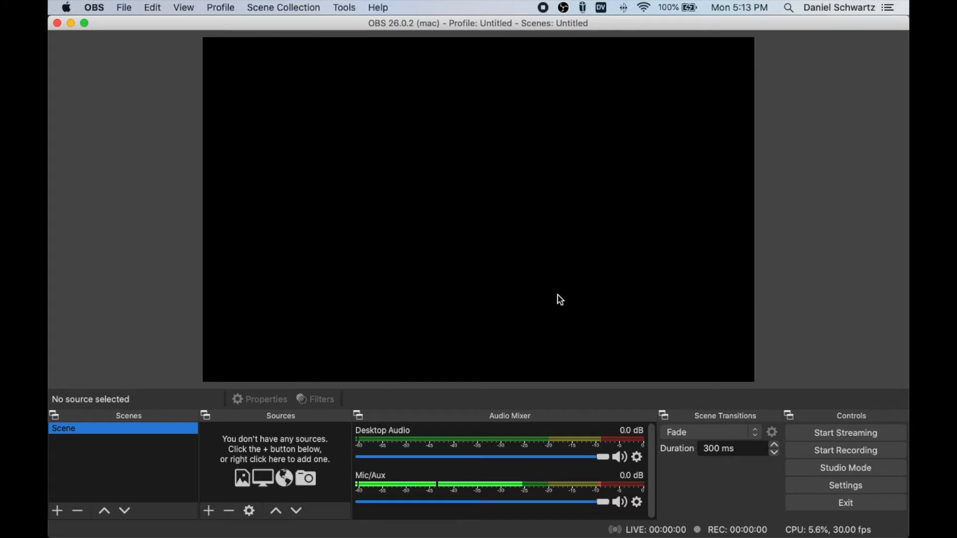
left_click(852, 491)
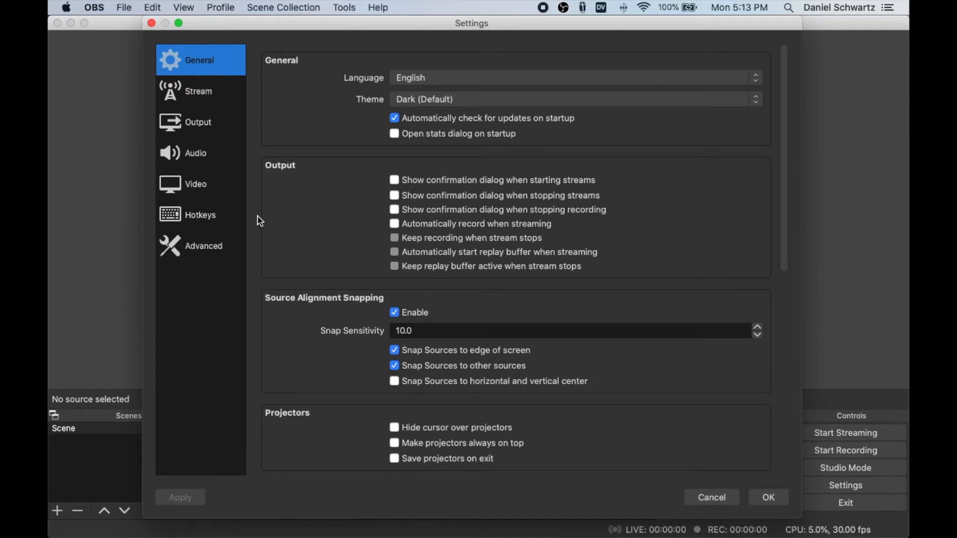
left_click(193, 122)
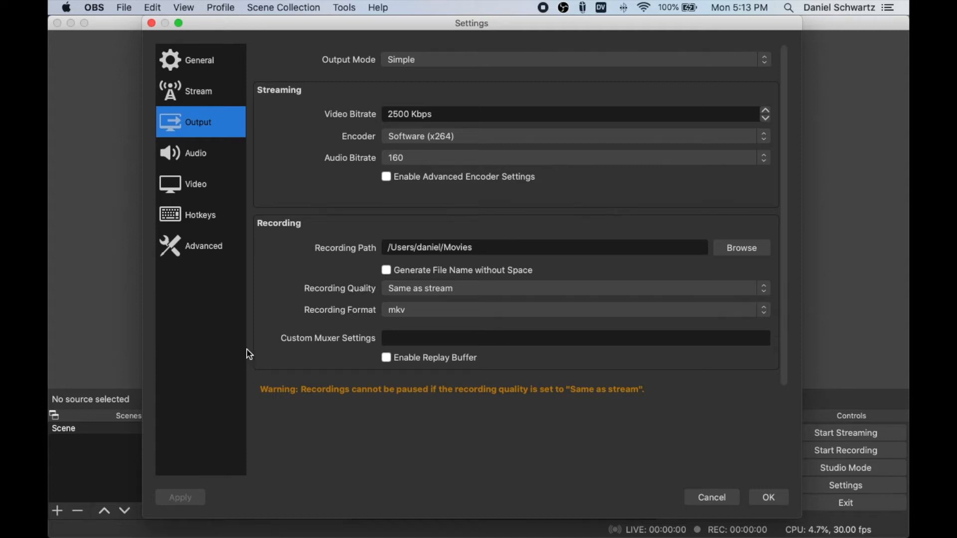
- Set both the base (canvas) resolution and the output (scaled) resolution to 1280x720 in the Video settings
left_click(200, 187)
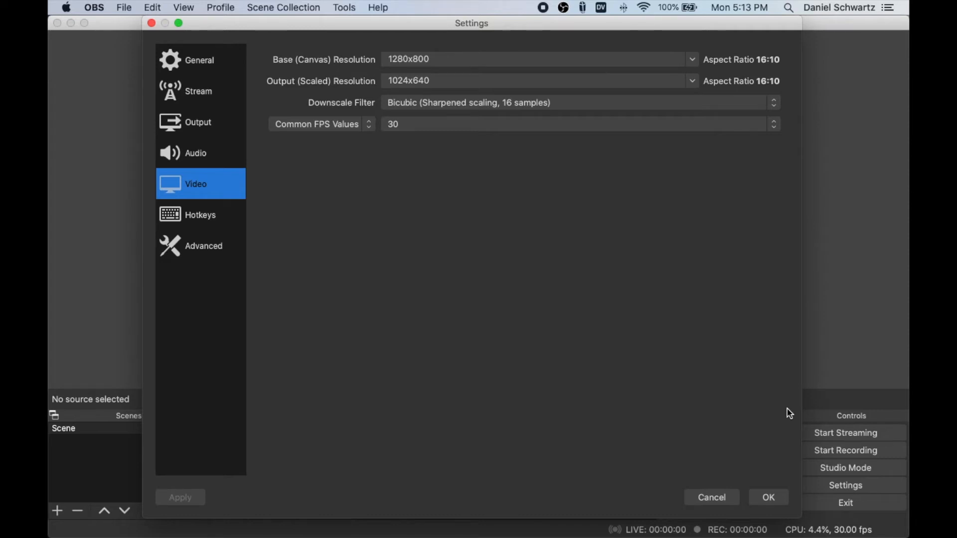
left_click(693, 60)
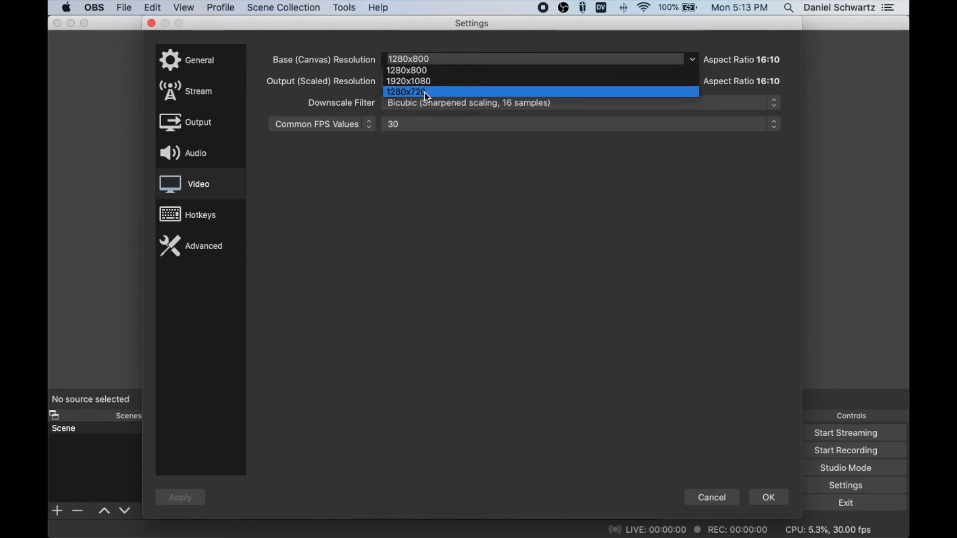
left_click(427, 95)
left_click(695, 81)
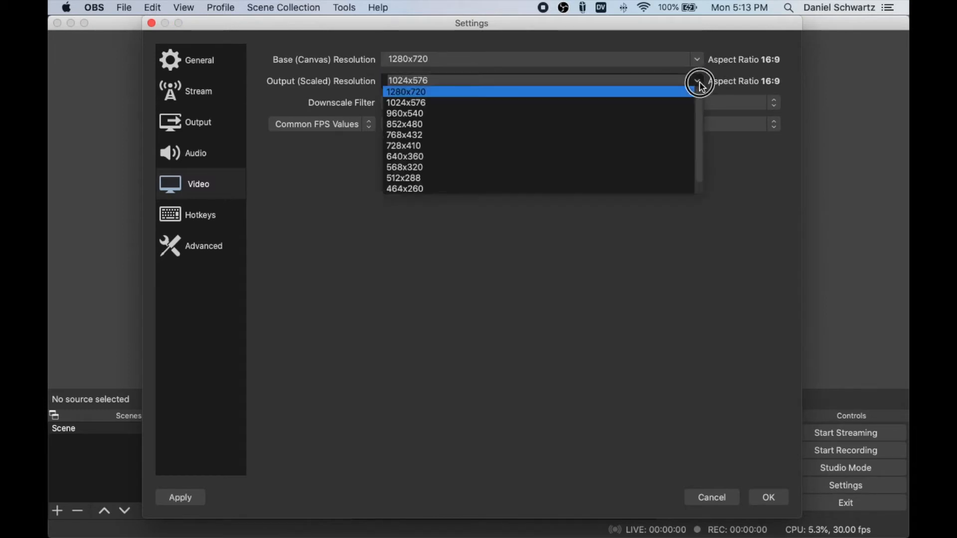
left_click(475, 97)
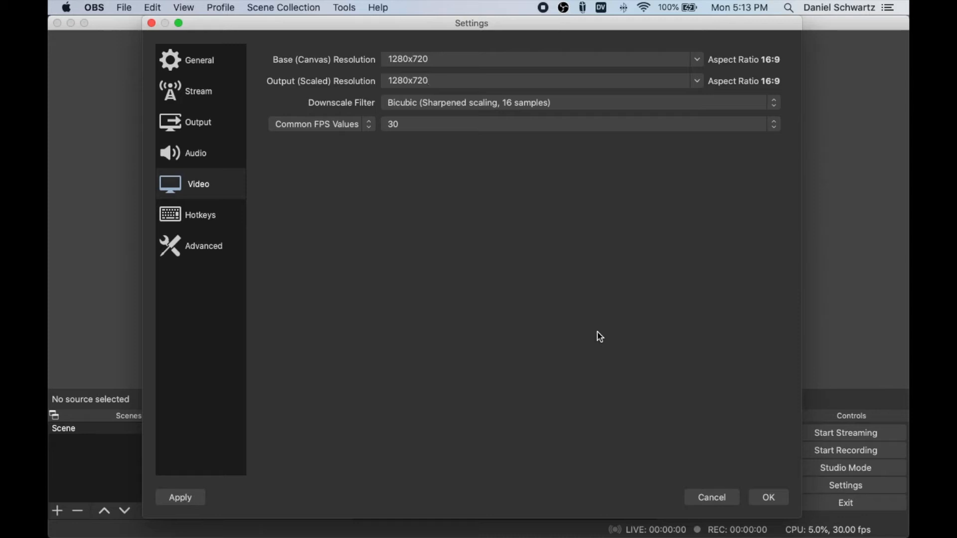
left_click(697, 60)
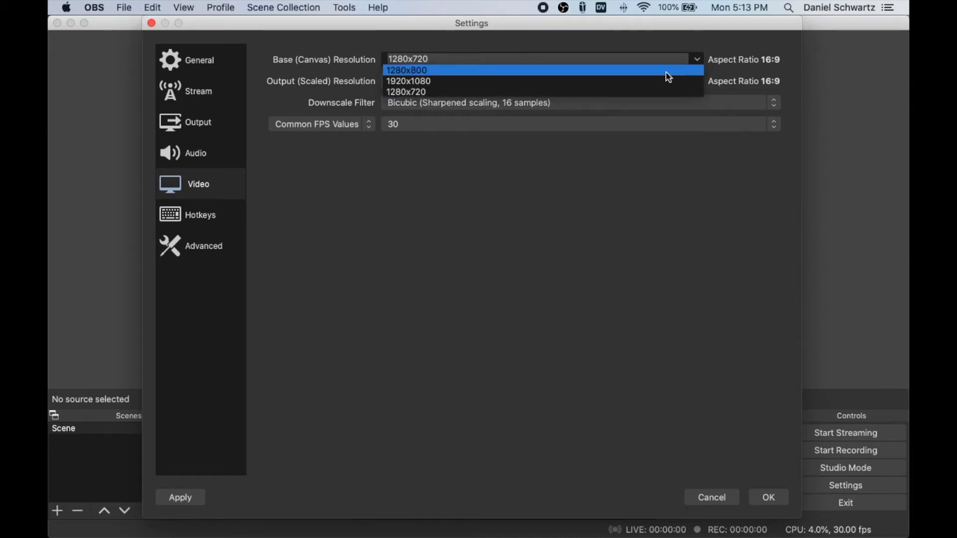
left_click(488, 223)
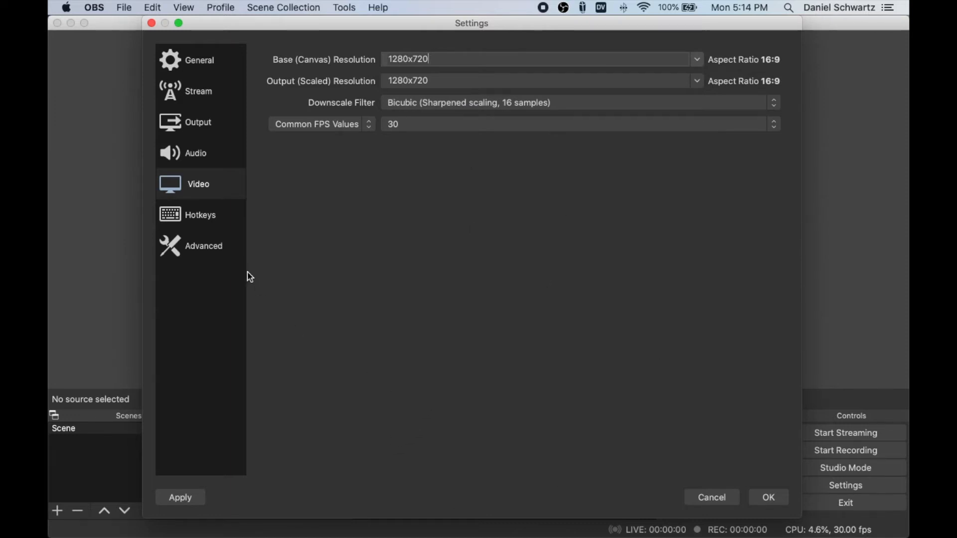
- Enable automatic remuxing of recordings to mp4 in the Advanced settings and save the settings
left_click(215, 252)
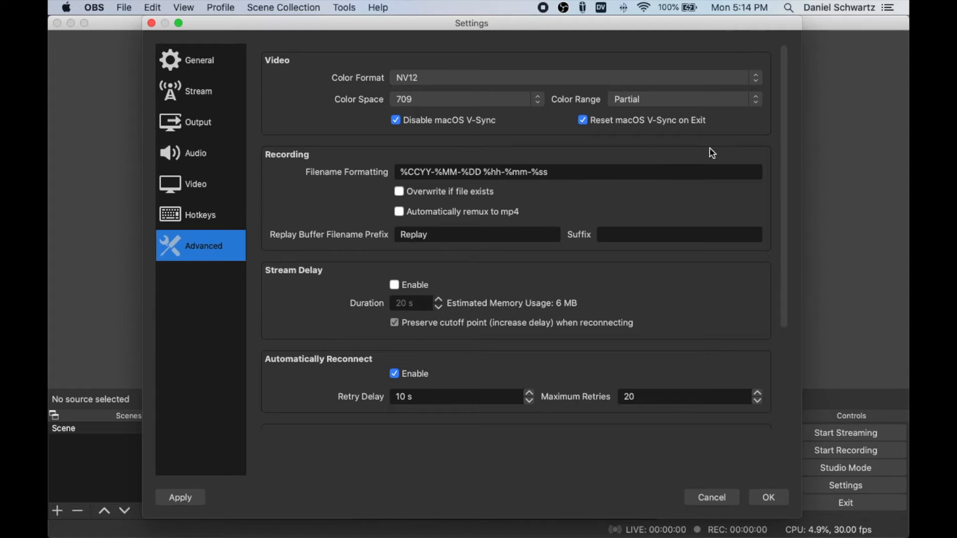
left_click(400, 213)
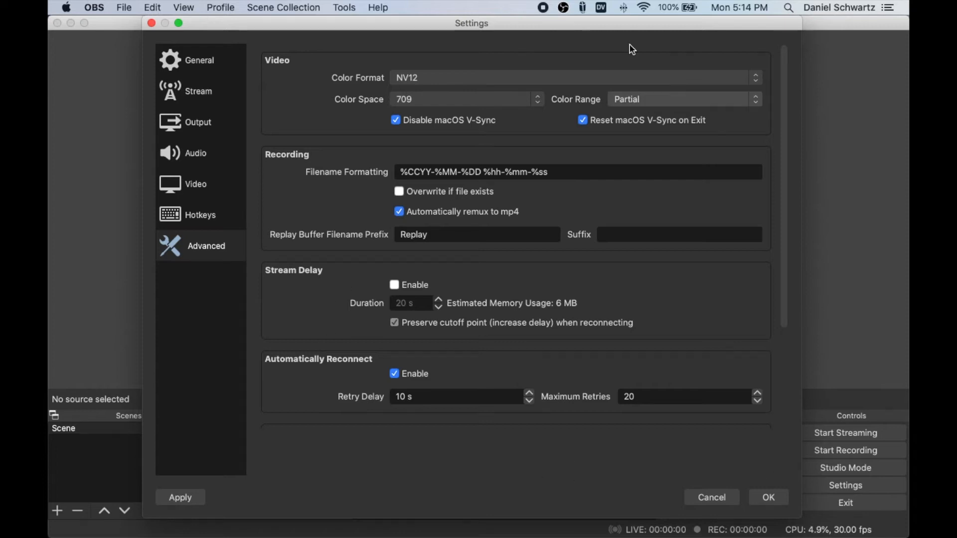
left_click(770, 498)
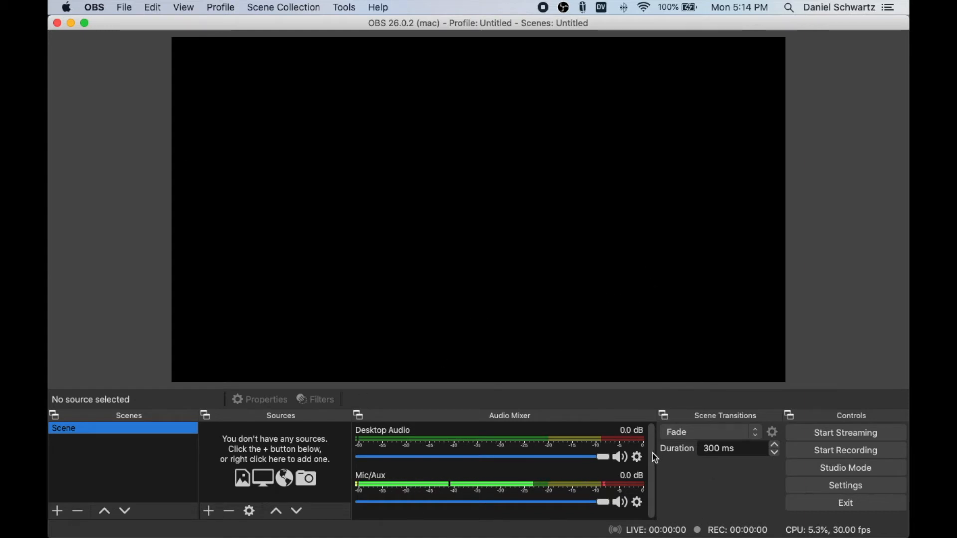
- Lower the Desktop Audio volume all the way to -inf dB in the audio mixer
left_click_drag(644, 512, 654, 438)
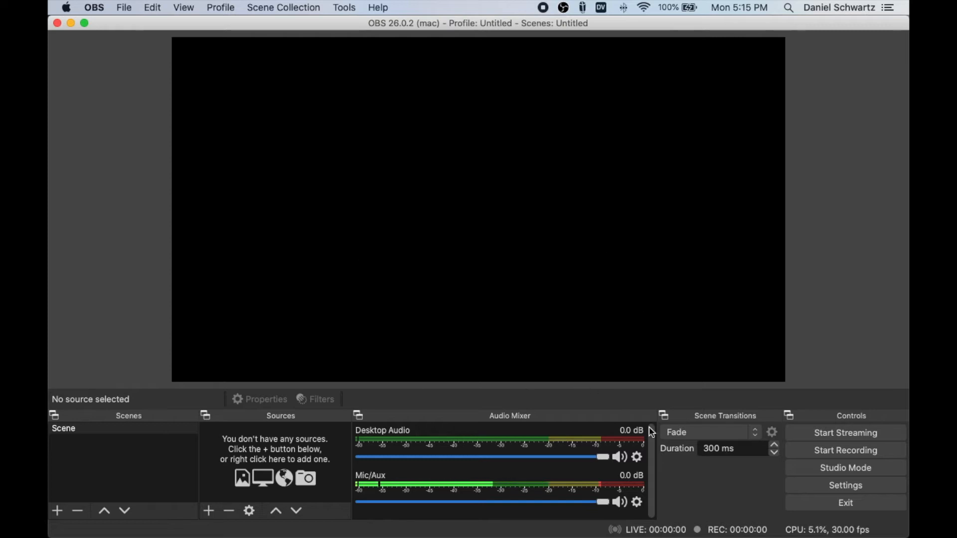
left_click_drag(605, 461, 314, 459)
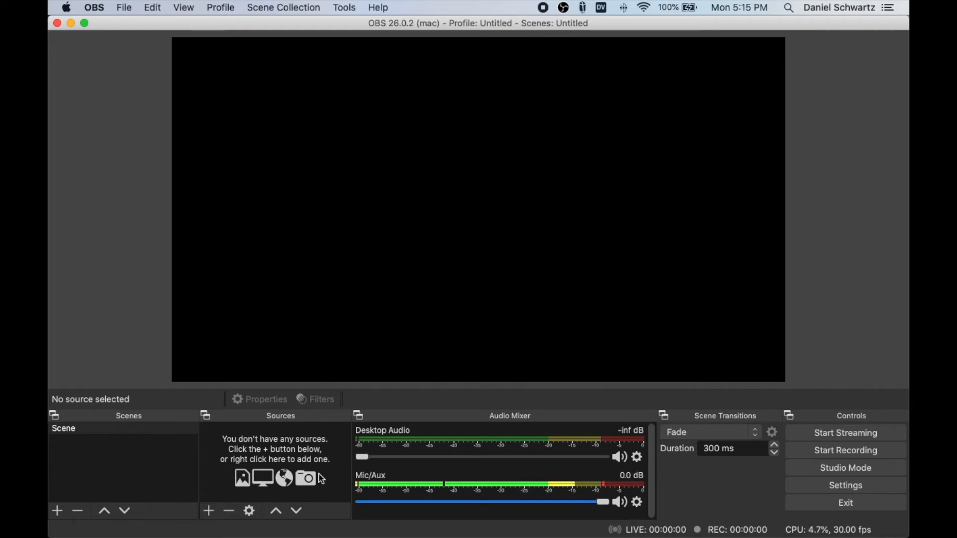
- Add a new Video Capture Device source named "Webcam" to the scene
left_click(212, 512)
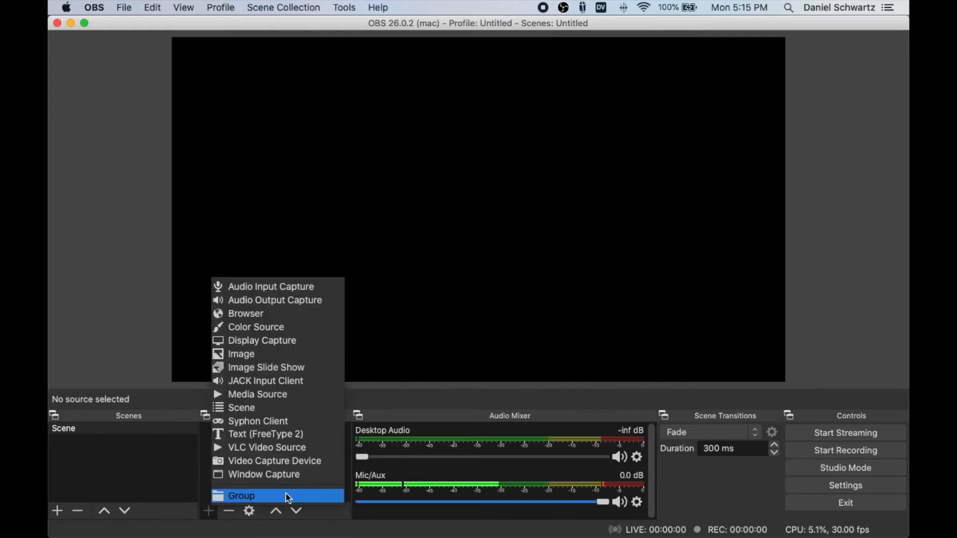
left_click(289, 461)
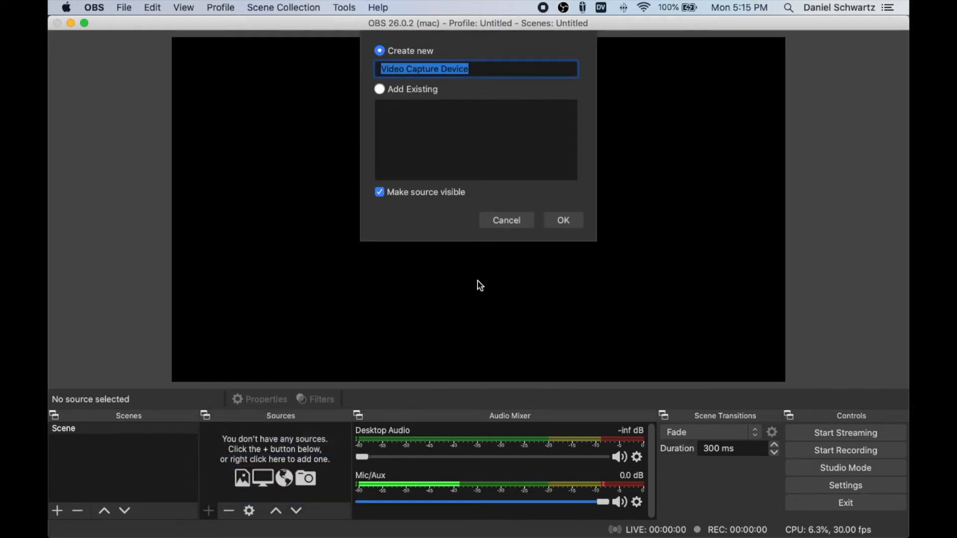
triple_click(508, 65)
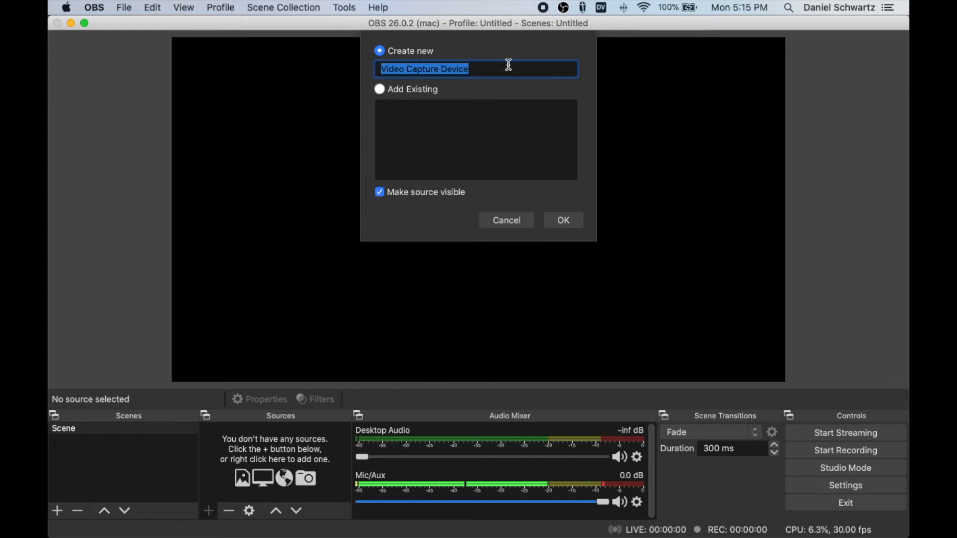
type("Webcam")
left_click(564, 218)
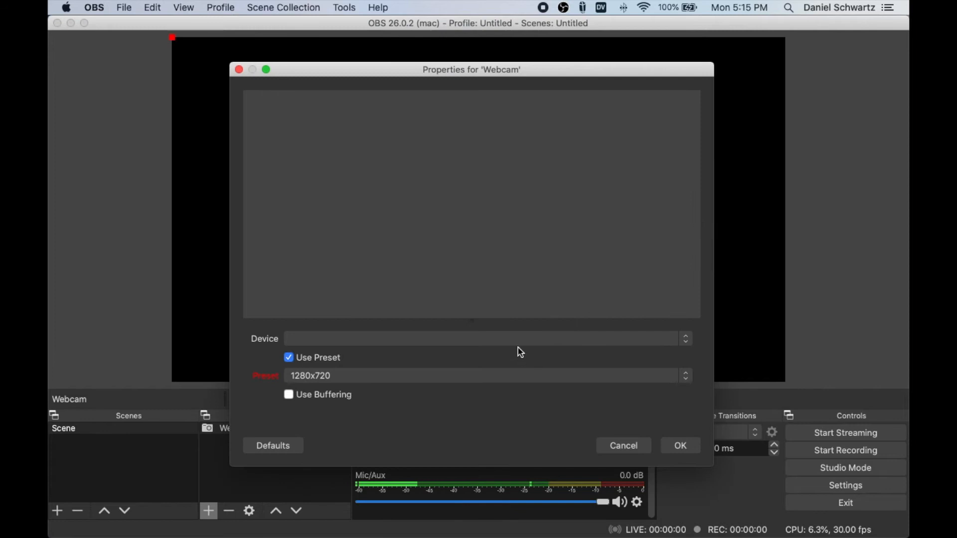
- Set the Webcam source's device to FaceTime HD Camera (Built-in)
left_click(644, 343)
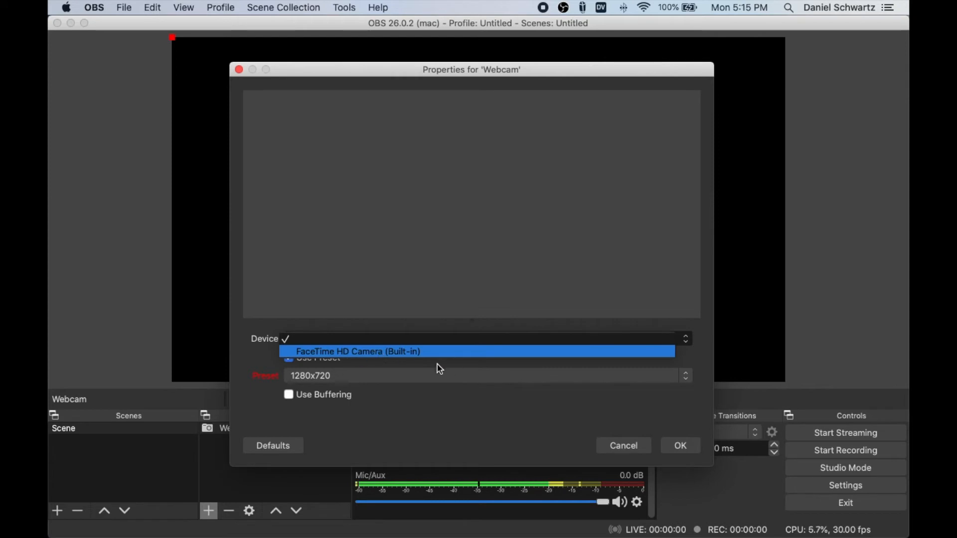
left_click(333, 355)
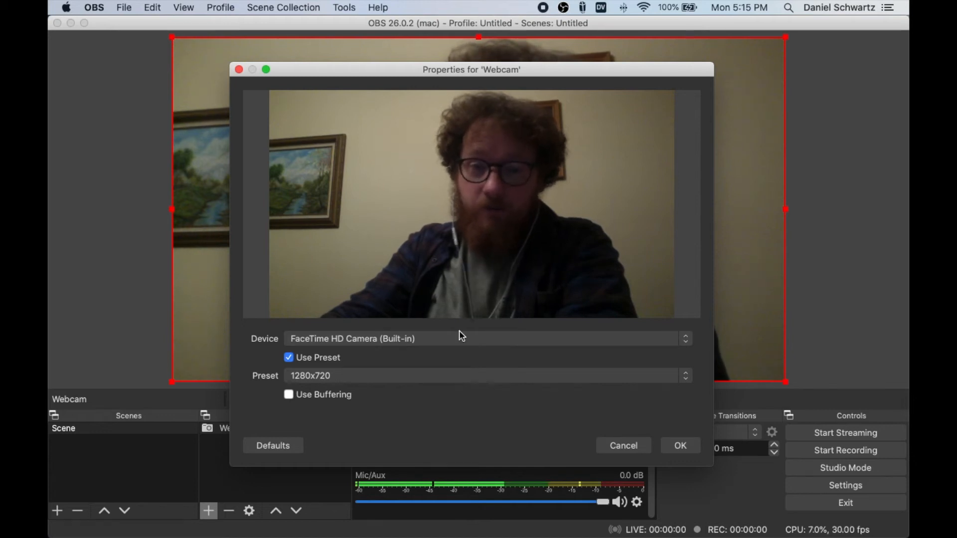
left_click(444, 339)
left_click(375, 355)
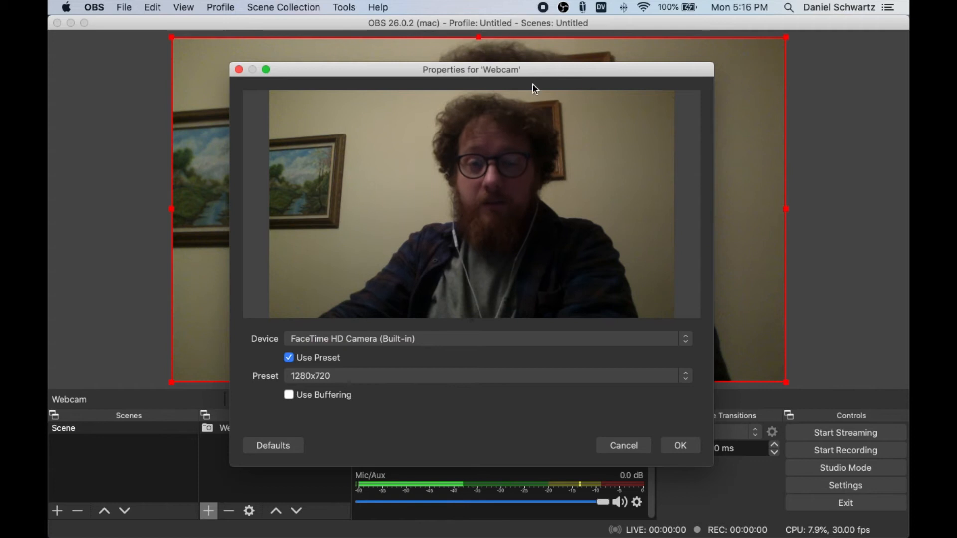
- Select the 1280x720 preset for the Webcam source and accept its properties
left_click(497, 59)
left_click_drag(477, 69, 474, 34)
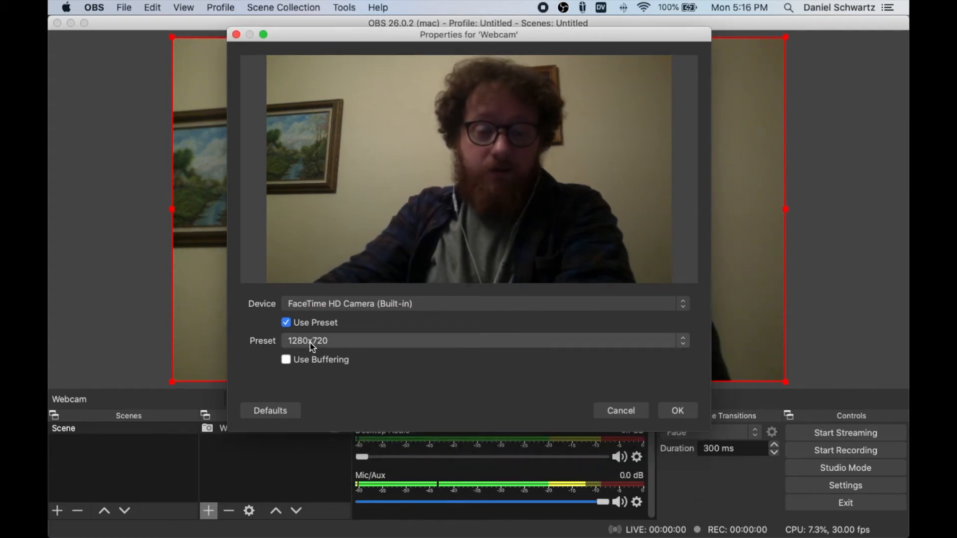
left_click(326, 342)
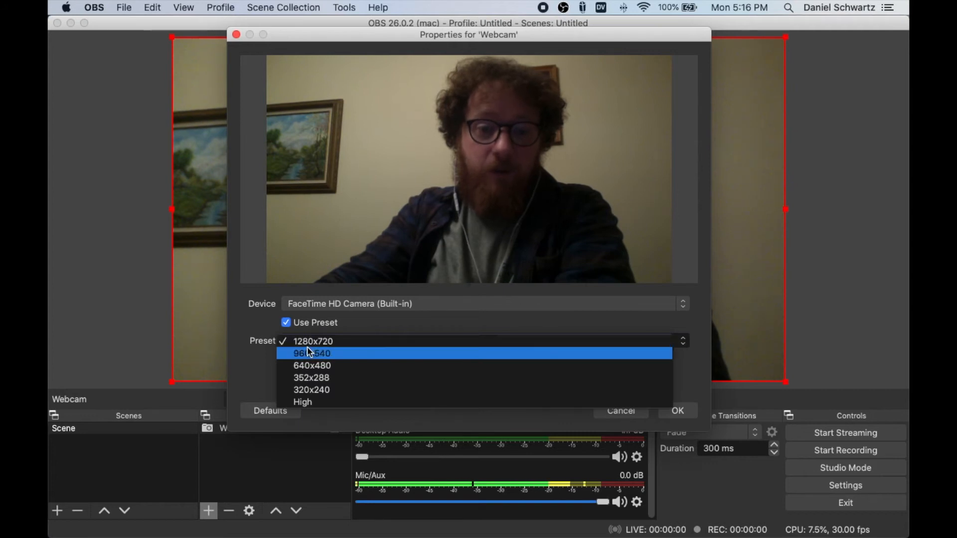
left_click(343, 344)
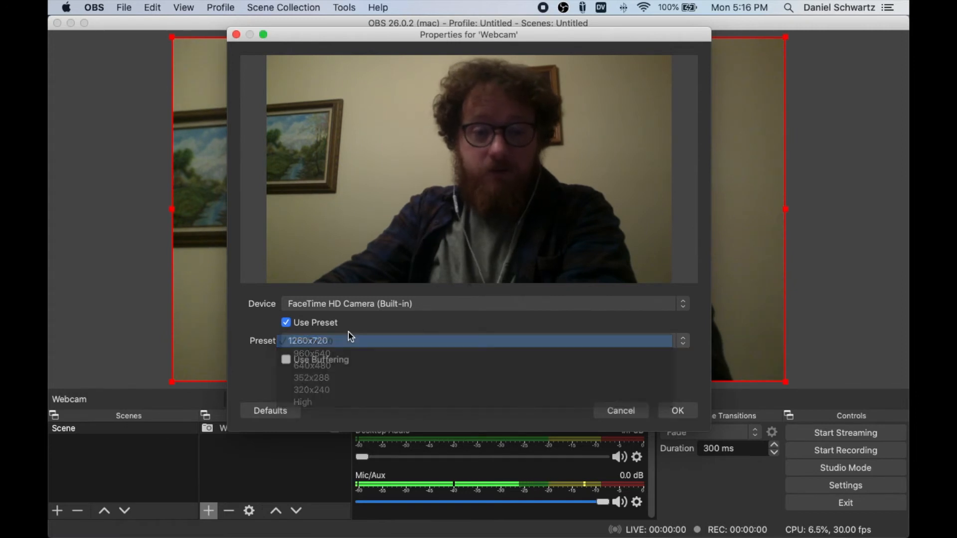
left_click(678, 411)
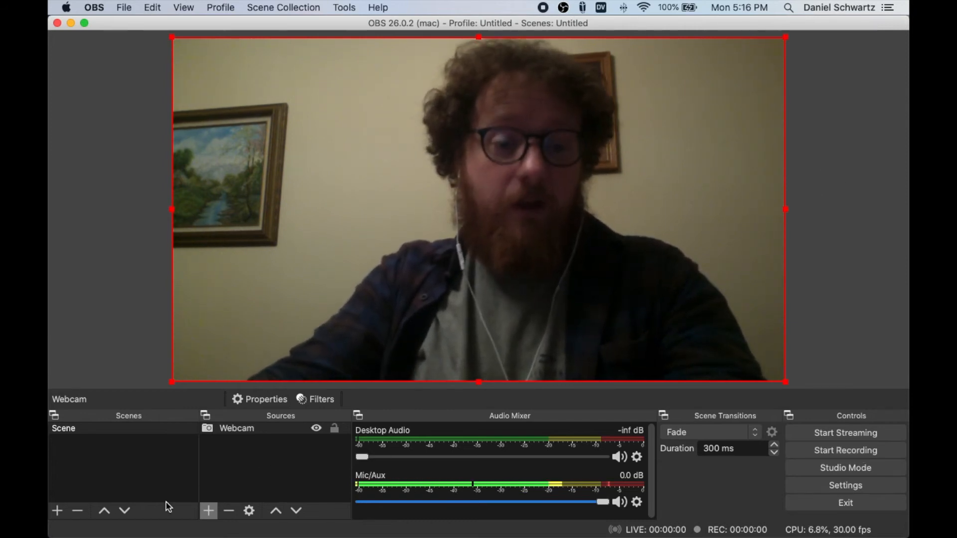
- Rename the existing scene as "Face View"
right_click(75, 429)
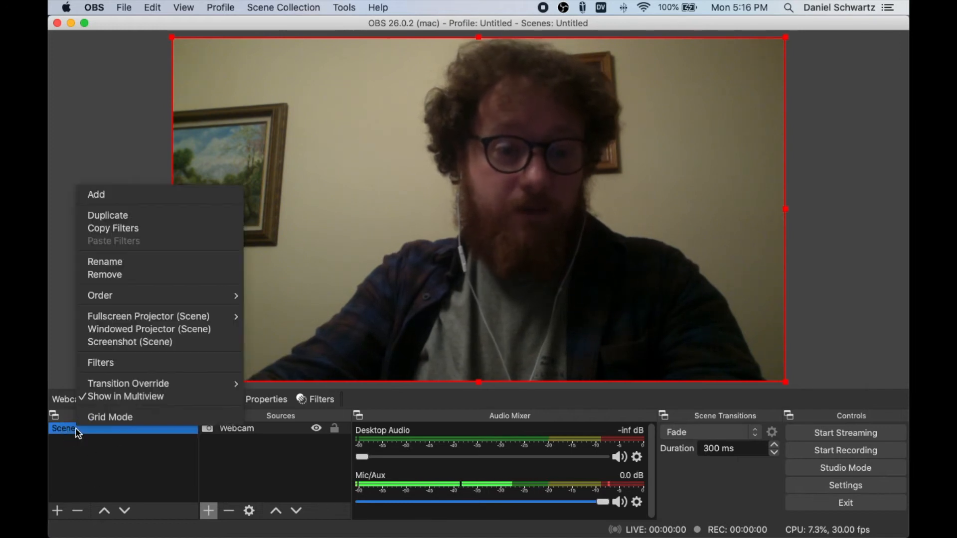
left_click(156, 262)
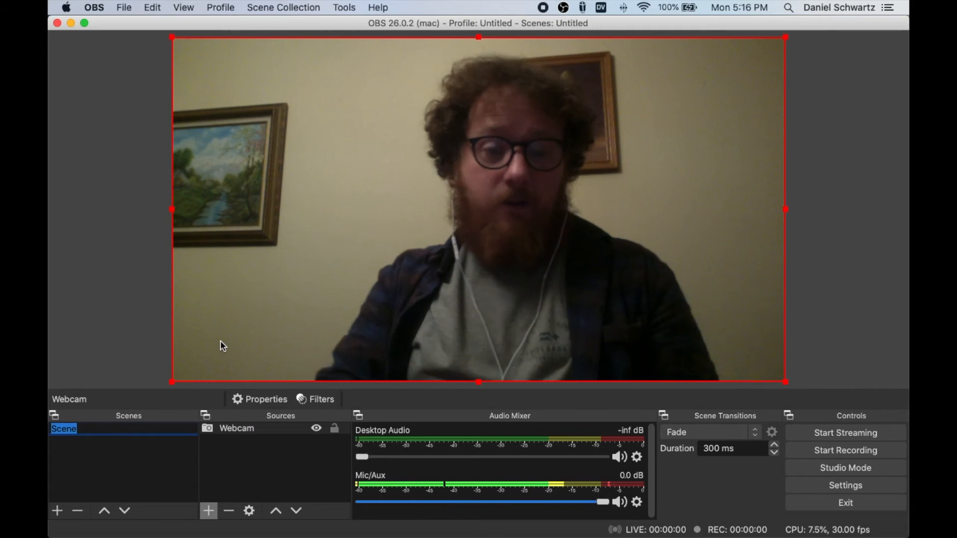
type("Face View")
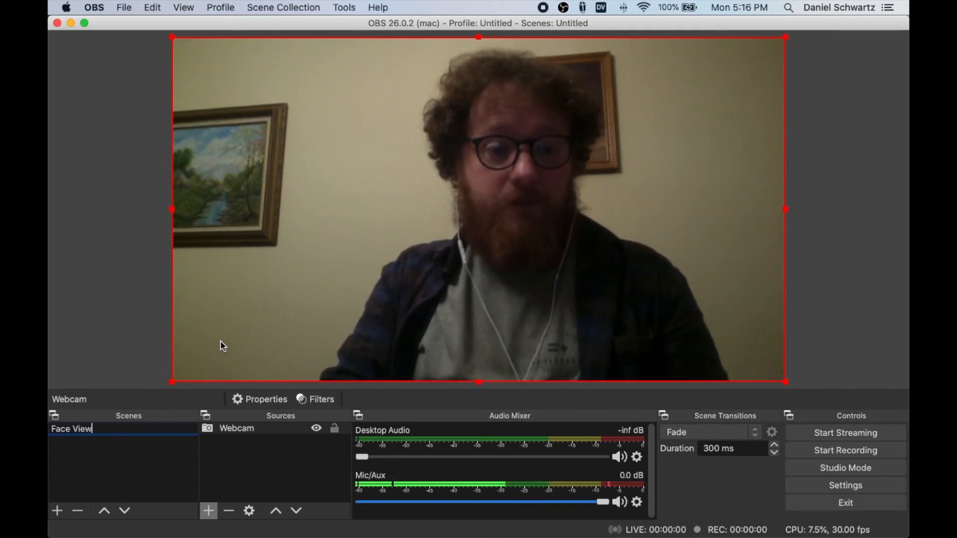
left_click(145, 337)
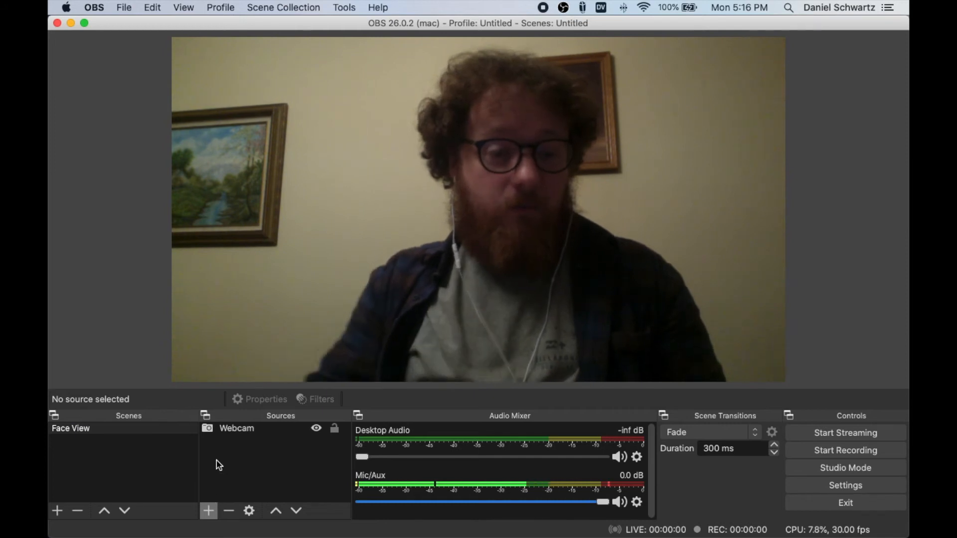
- Add a new scene named "Slides"
left_click(57, 510)
type("Slide")
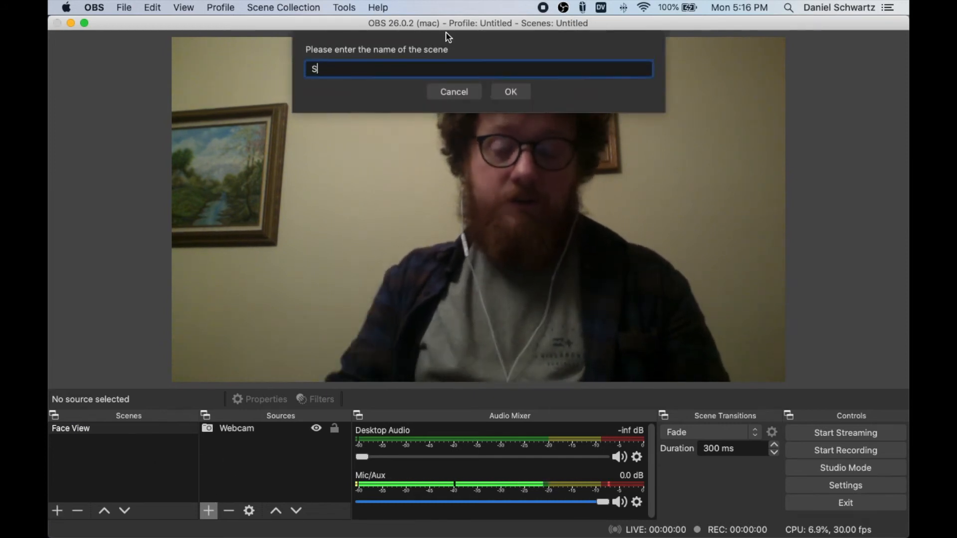
key("Return")
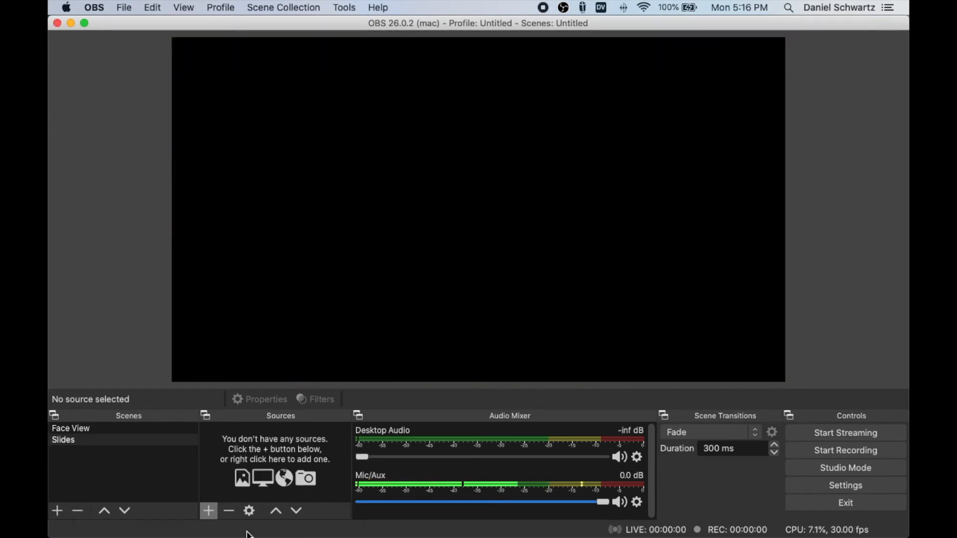
- Add the existing Webcam video capture source to the Slides scene and shrink it into the lower-right corner of the canvas
left_click(208, 510)
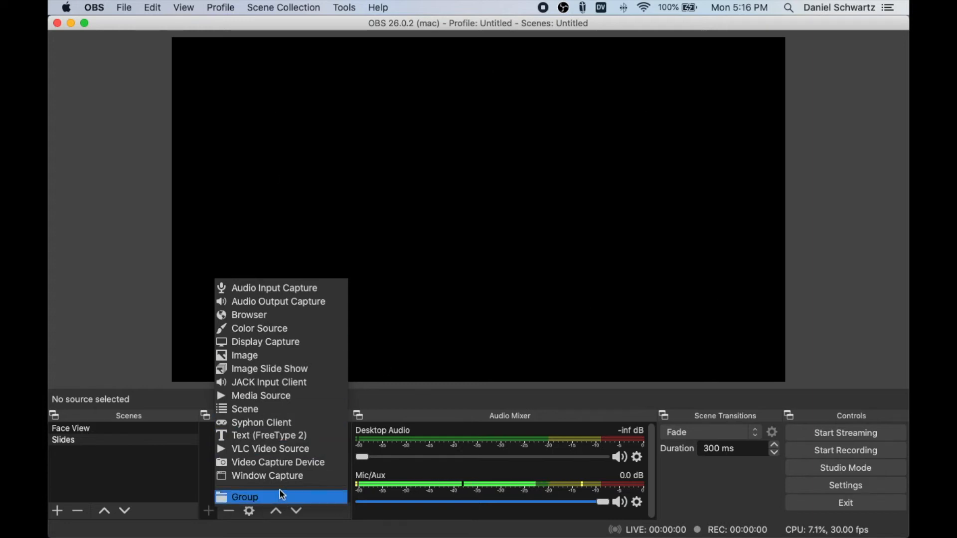
left_click(279, 462)
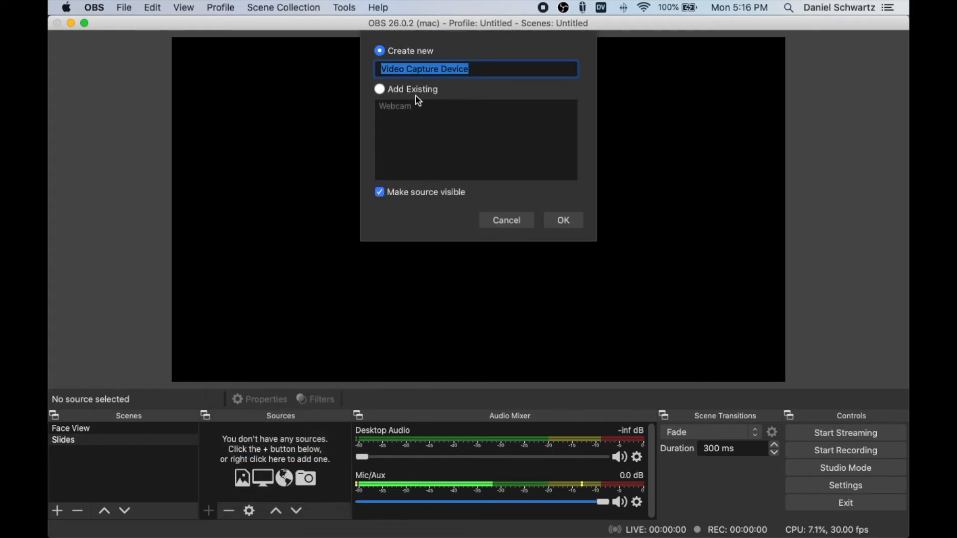
left_click(380, 90)
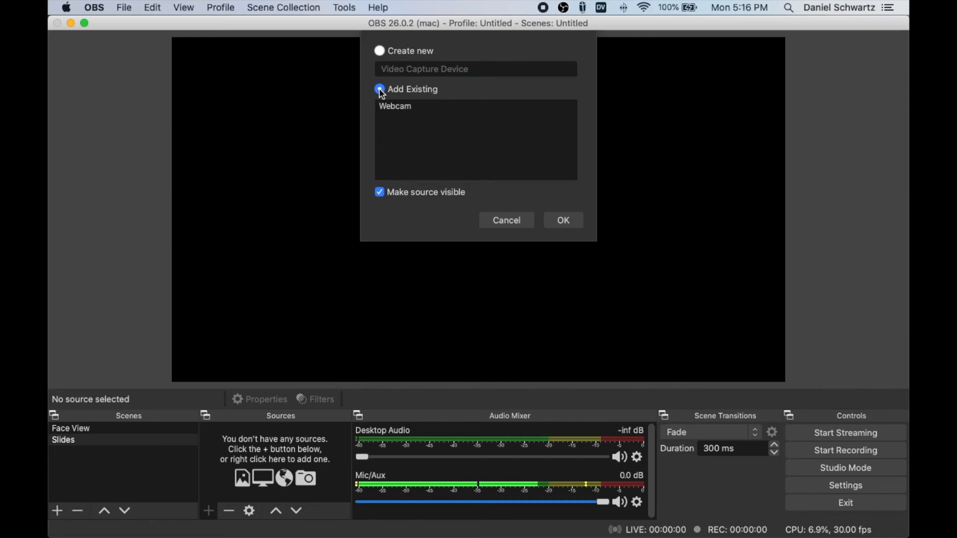
left_click(397, 108)
left_click(565, 221)
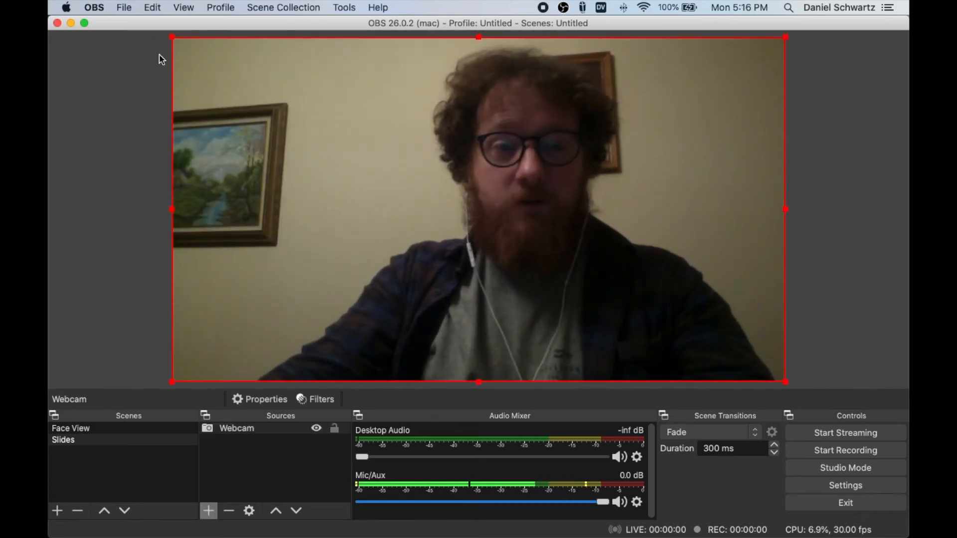
left_click_drag(172, 38, 614, 360)
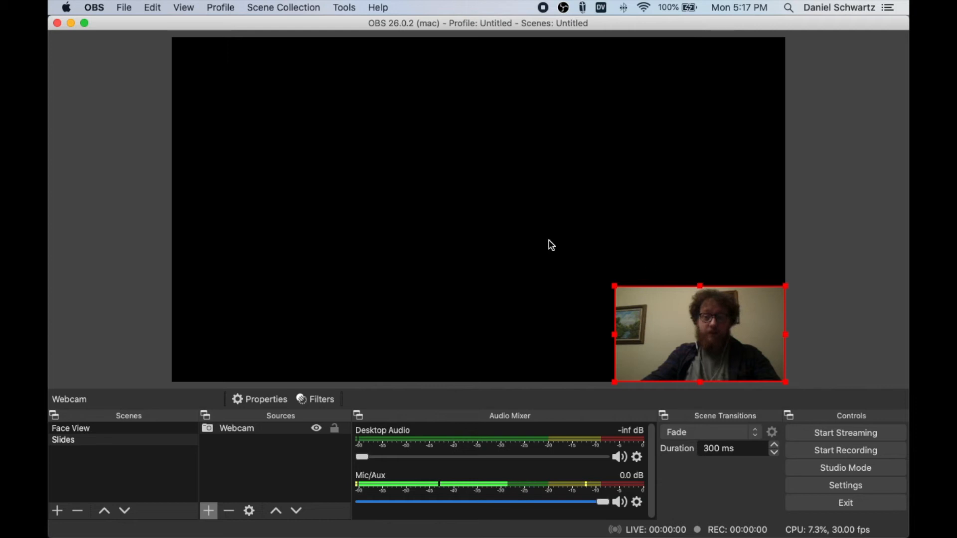
left_click(252, 472)
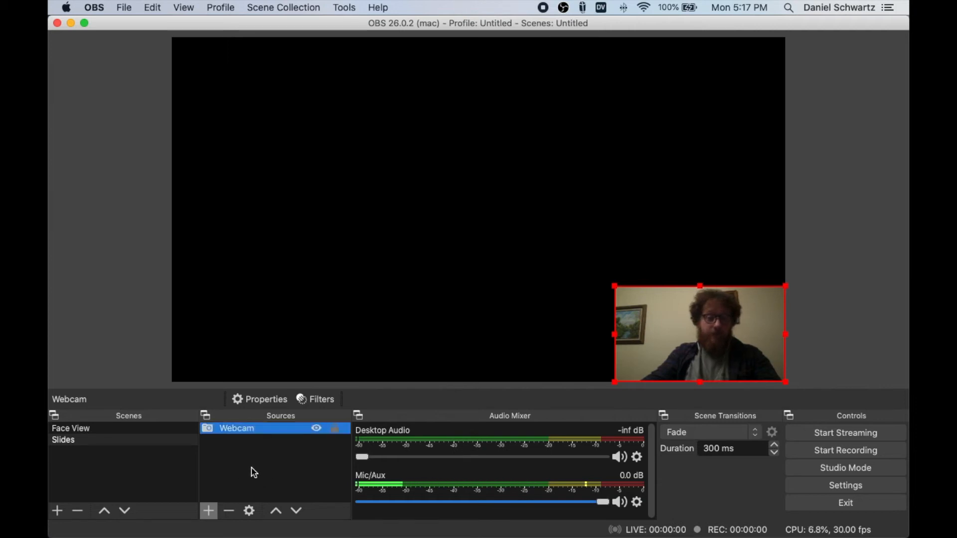
- Add a new Display Capture source for display 0 to the Slides scene and reorder the sources so Webcam sits above it
left_click(208, 511)
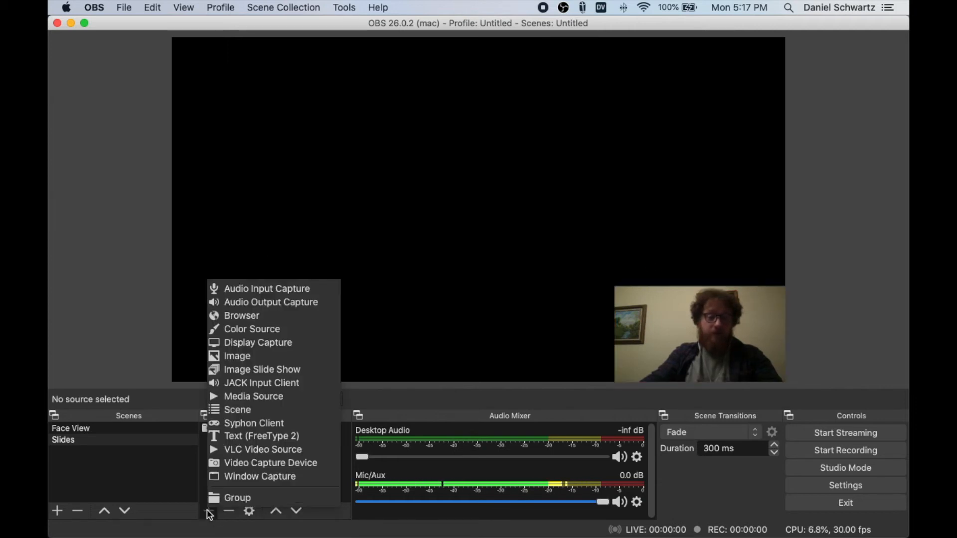
left_click(282, 343)
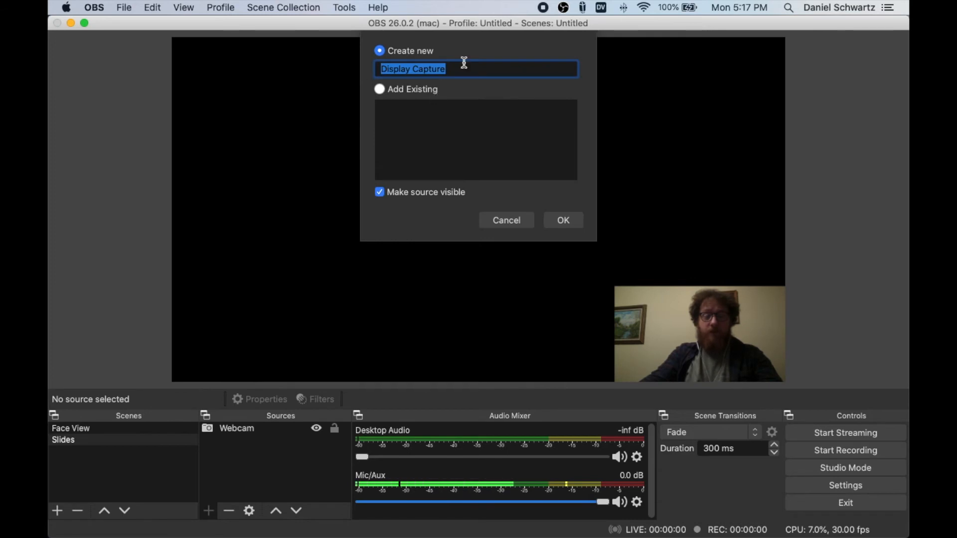
left_click(579, 229)
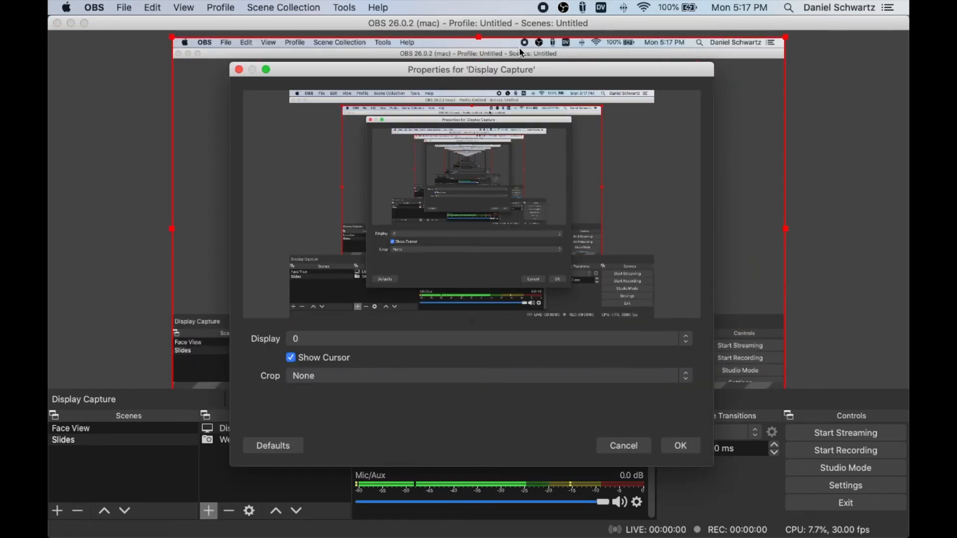
left_click_drag(519, 70, 593, 91)
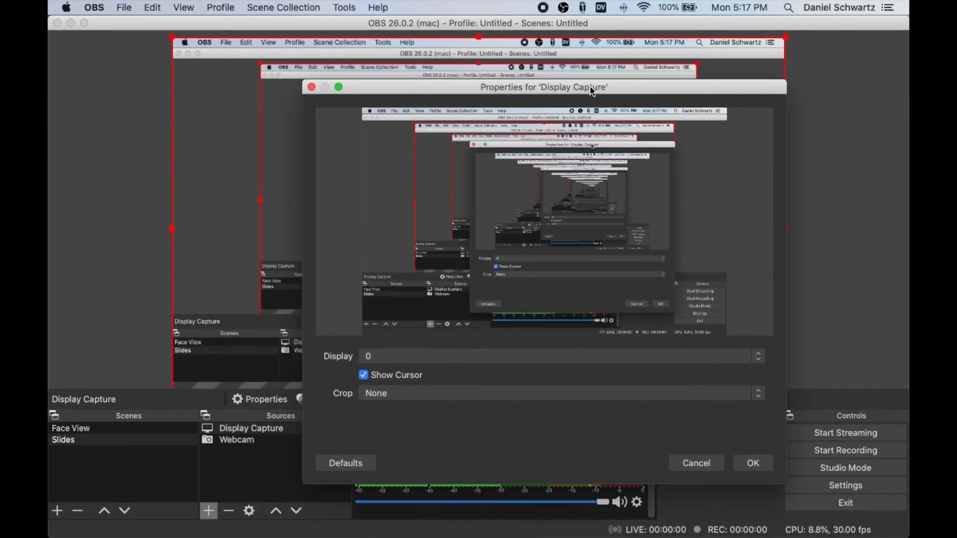
left_click(749, 362)
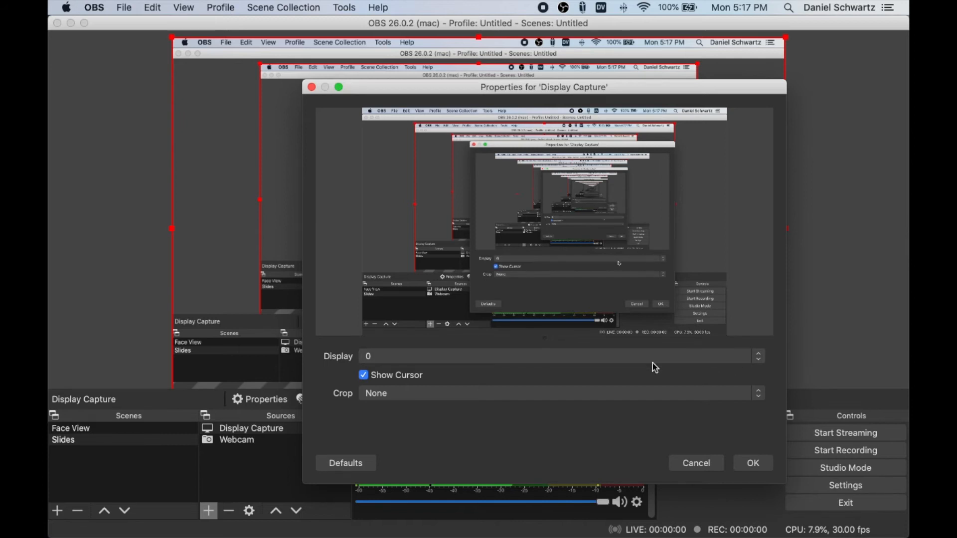
left_click(332, 355)
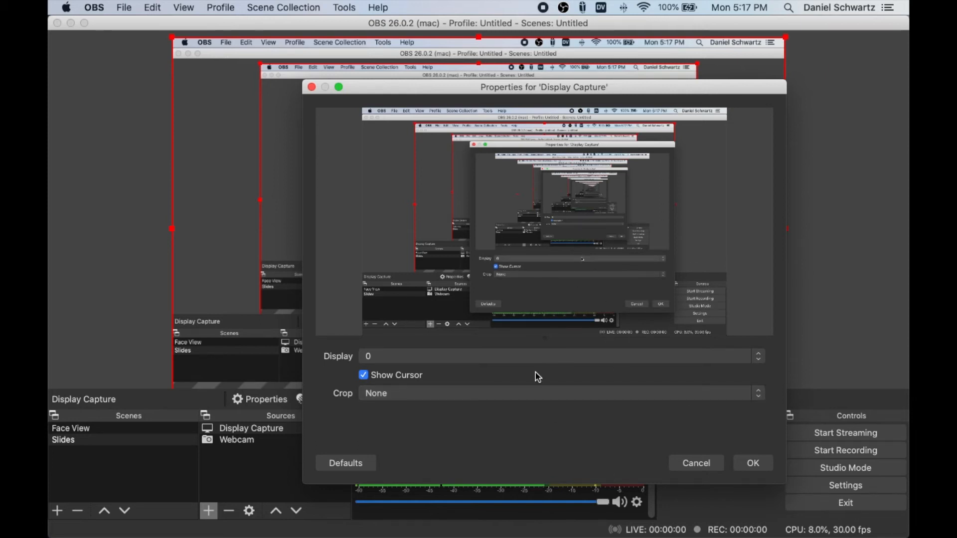
left_click(765, 469)
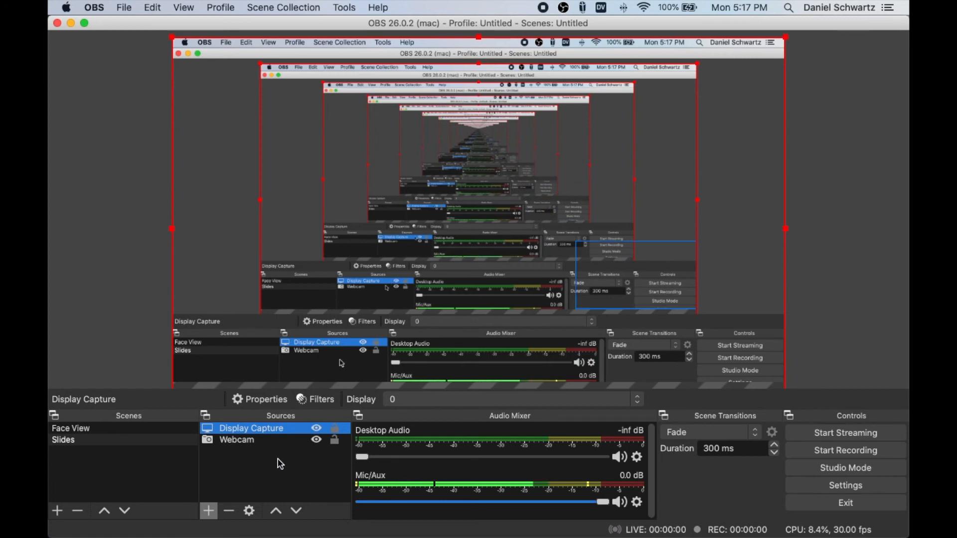
left_click(254, 442)
mouse_move(253, 442)
left_mouse_down()
mouse_move(254, 472)
mouse_move(252, 442)
left_mouse_up()
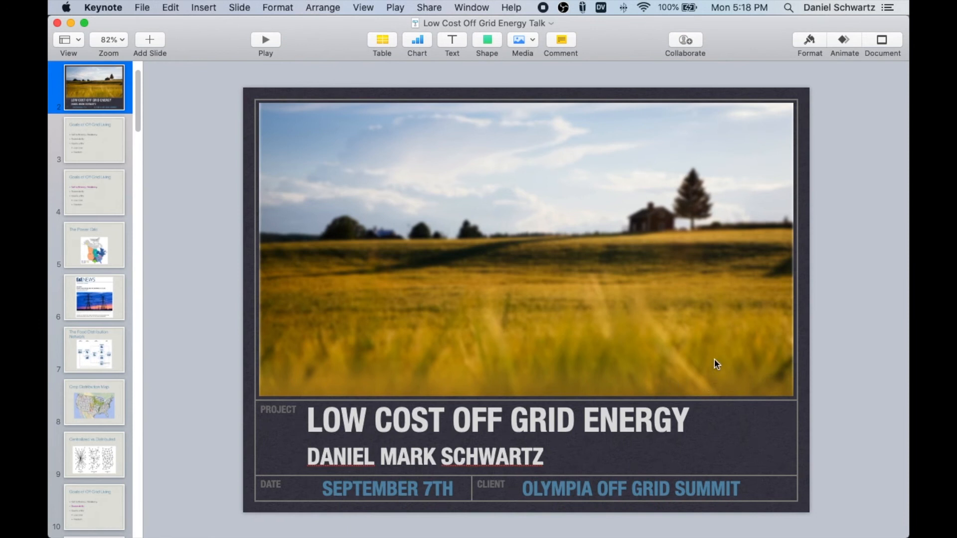
- Flip between the desktop with the Keynote presentation and the OBS desktop, finishing back in OBS
key("ctrl+Left")
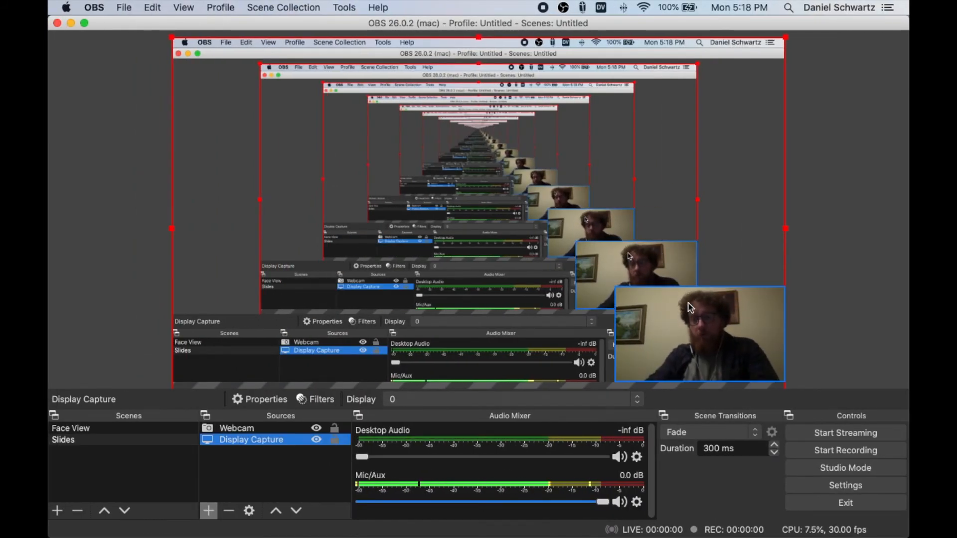
key("ctrl+Right")
key("ctrl+Left")
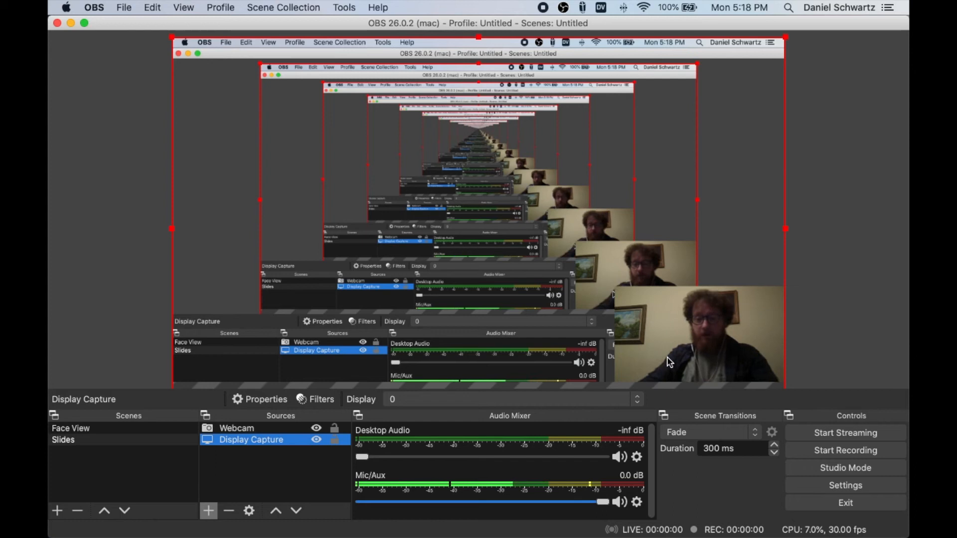
- Assign F6 as the hotkey for both Start Recording and Stop Recording in the settings
left_click(867, 485)
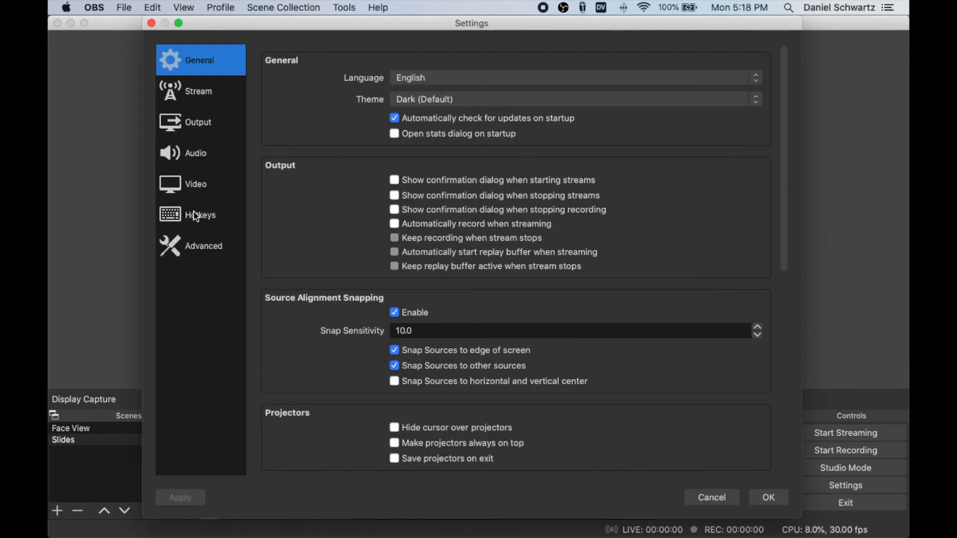
left_click(196, 217)
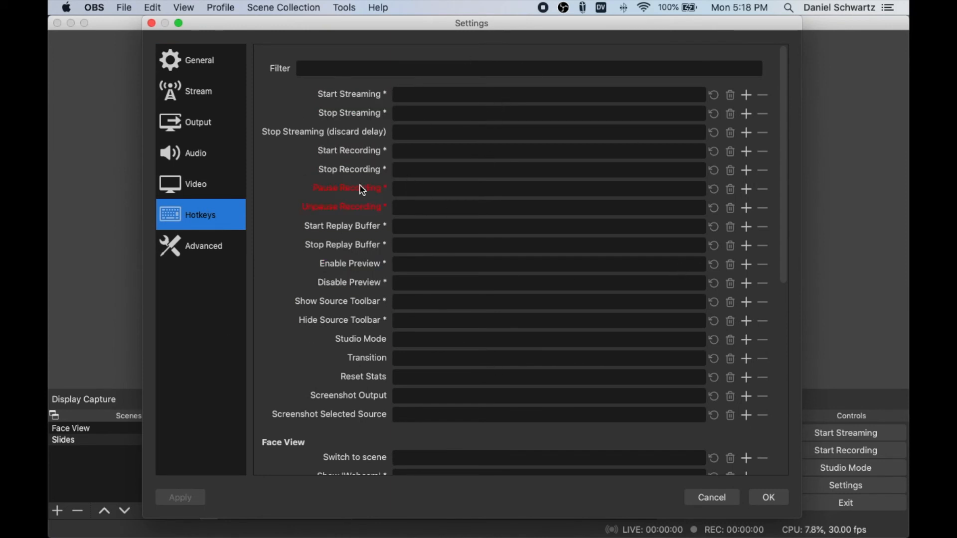
mouse_move(422, 159)
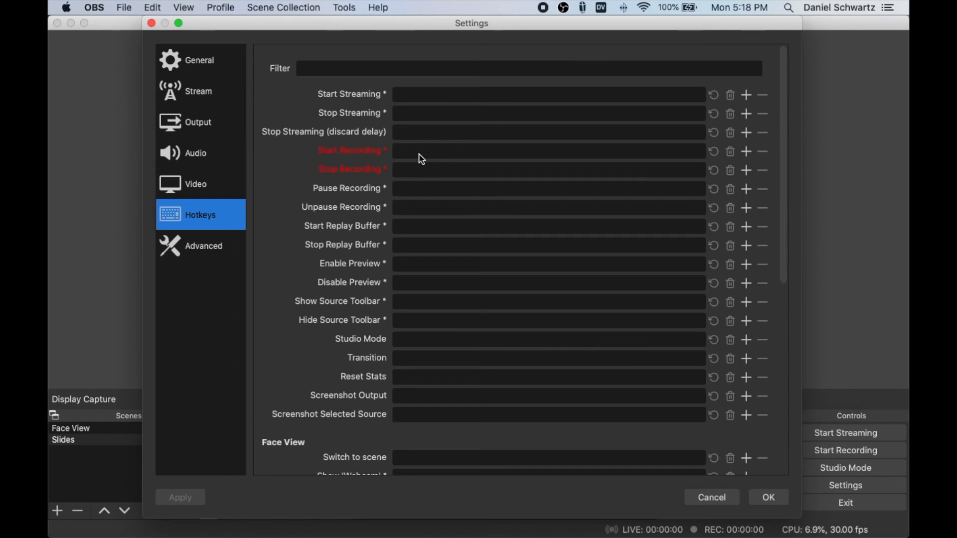
left_click(422, 159)
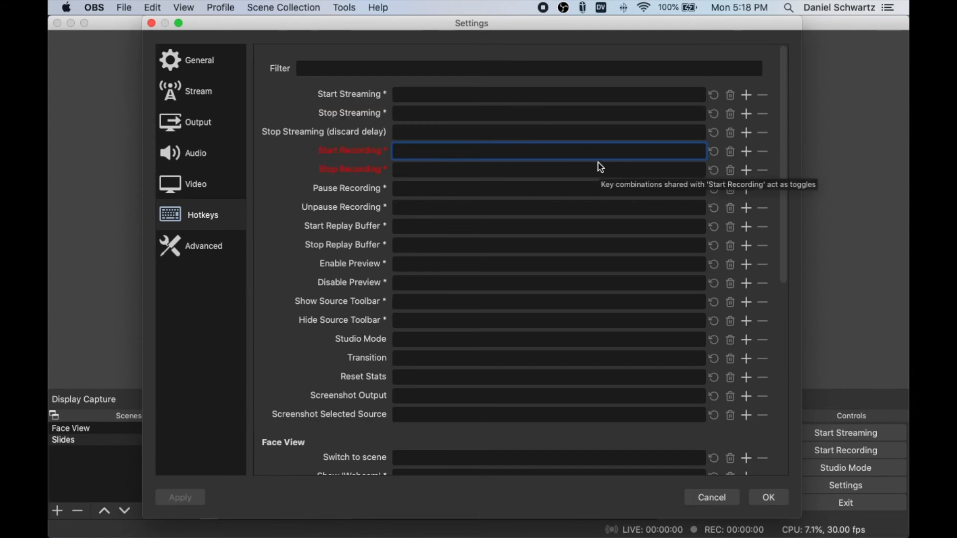
key("F6")
left_click(444, 176)
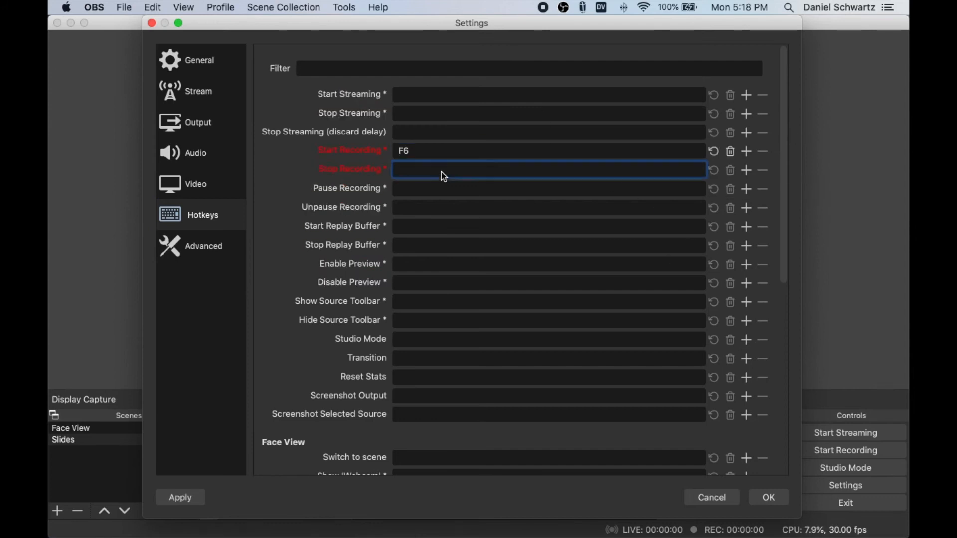
key("F6")
- Assign the scene-switching hotkeys "[" for Face View and "]" for Slides, and accept the settings
mouse_move(329, 188)
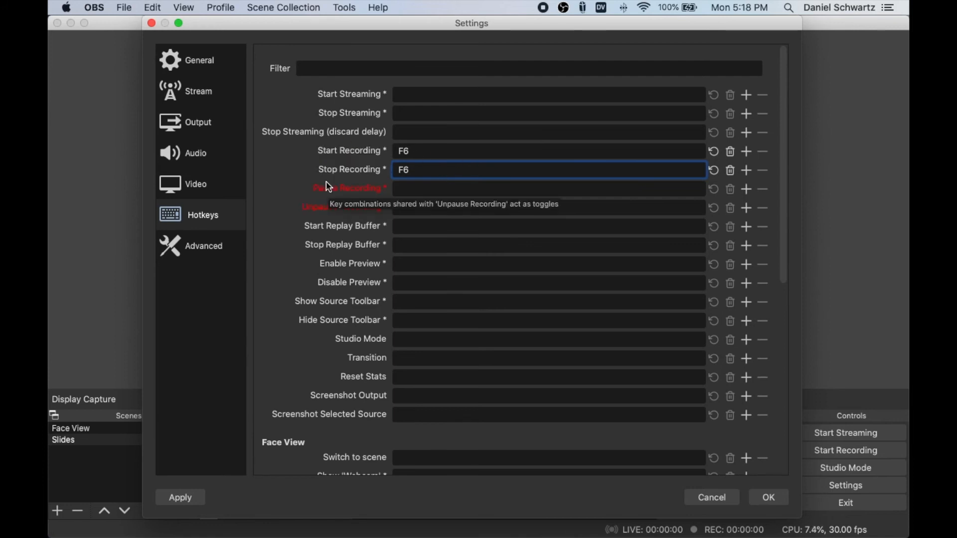
scroll(321, 257, "down", 5)
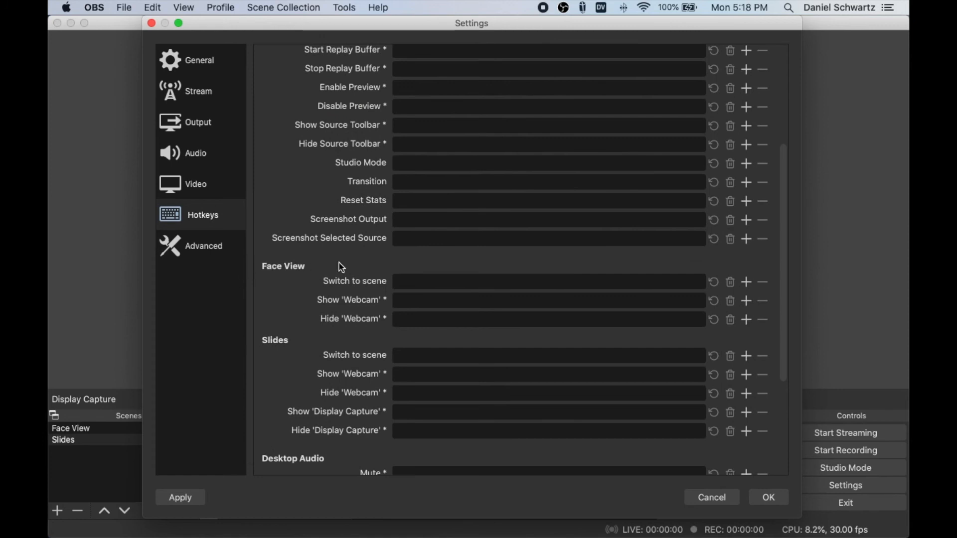
scroll(319, 324, "down", 1)
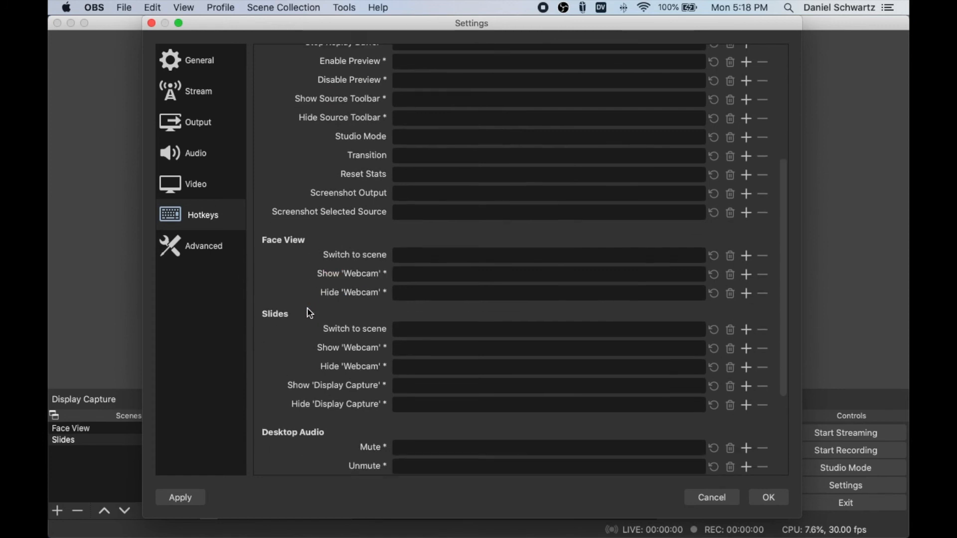
mouse_move(360, 295)
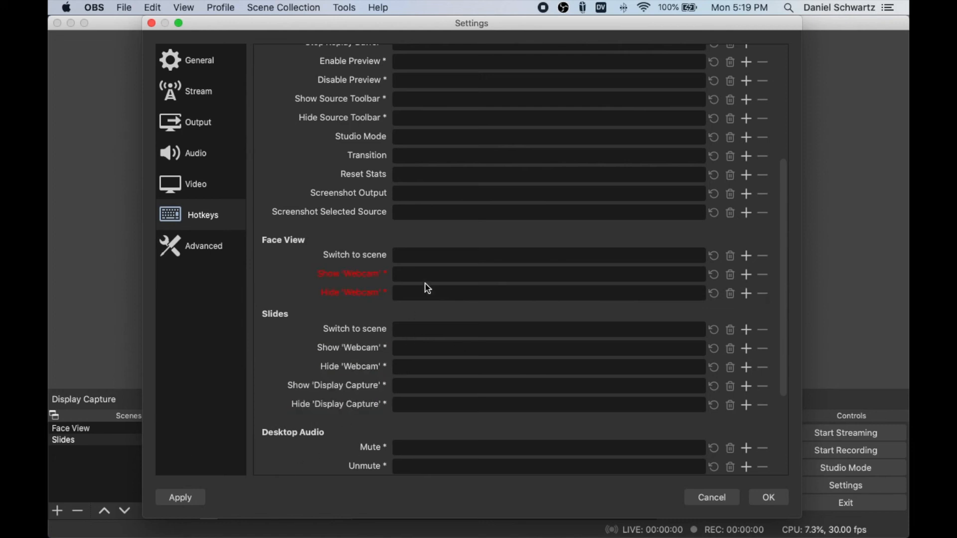
left_click(425, 257)
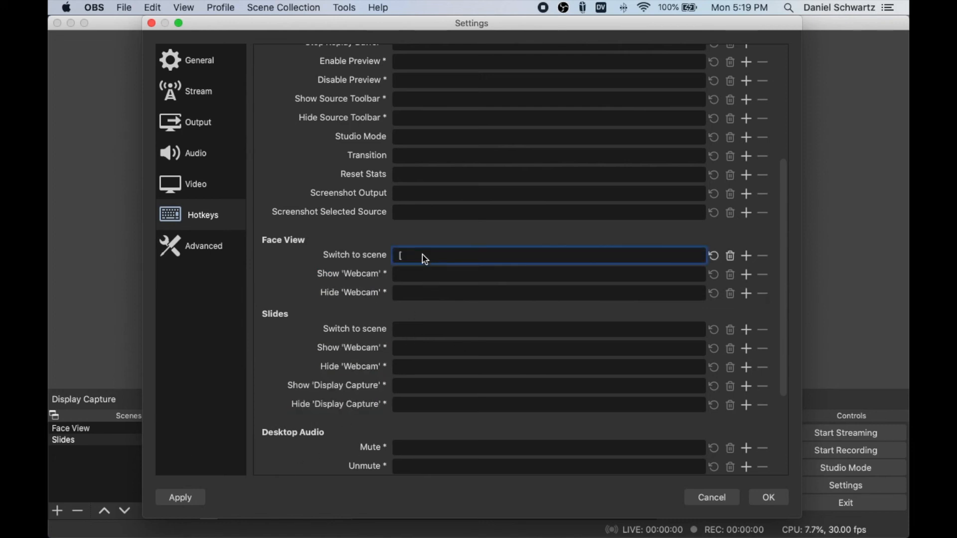
left_click(416, 336)
key("bracketright")
left_click(772, 498)
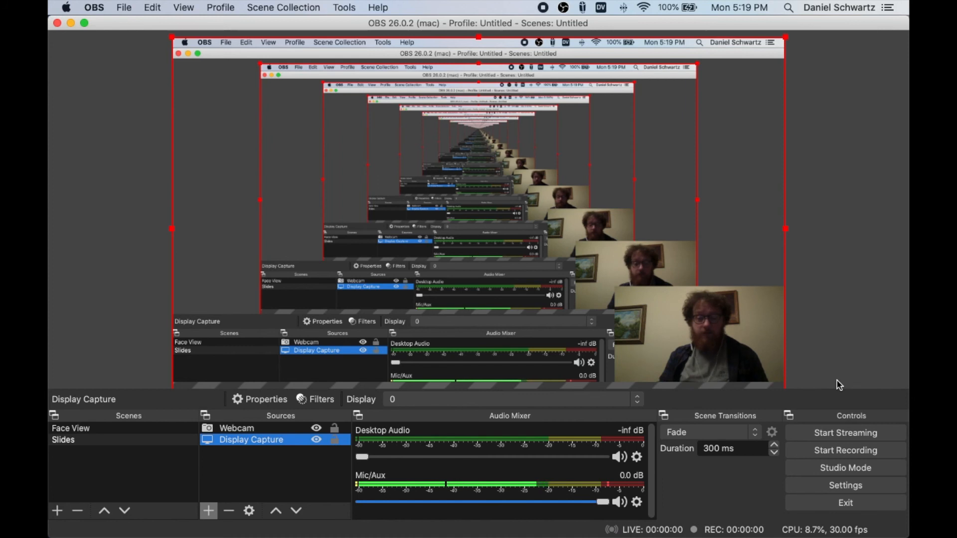
- Test the scene hotkeys by switching to Face View and back to Slides
key("bracketleft")
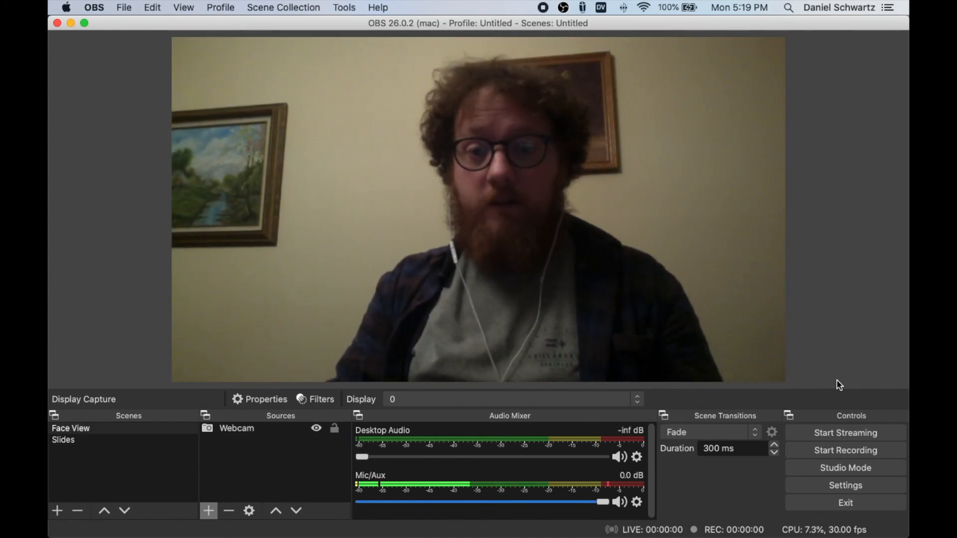
key("bracketright")
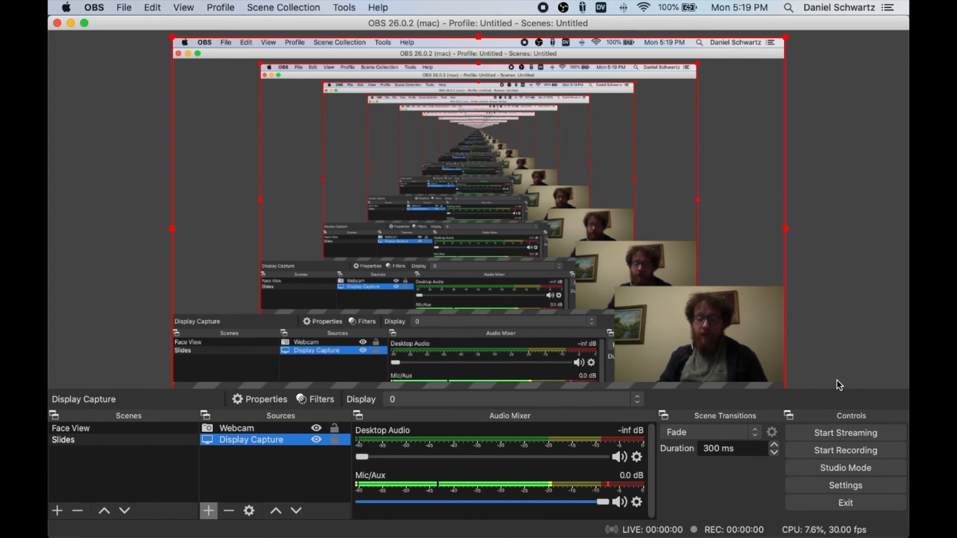
- Start and stop a test recording of the Slides scene, and switch to the Low Cost Off Grid Energy Talk presentation in Keynote
key("backslash")
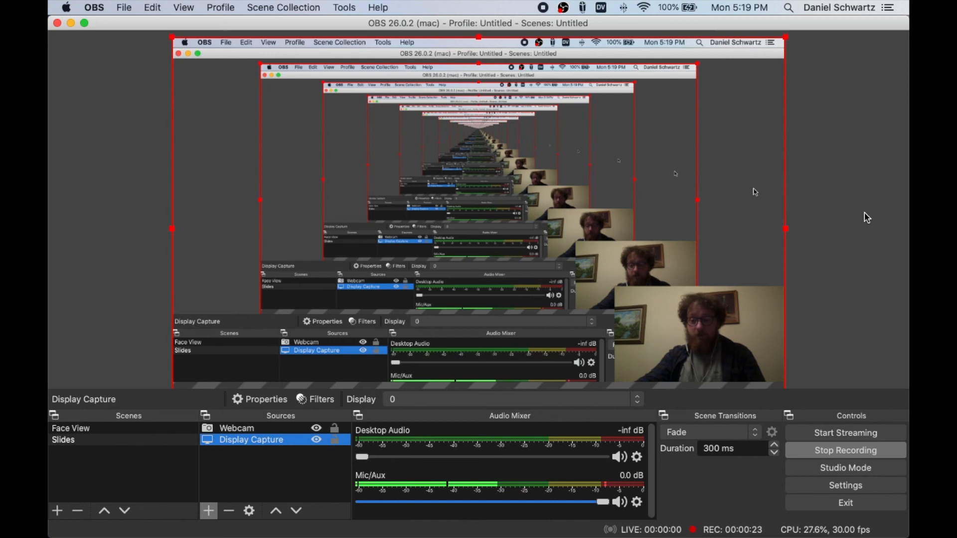
key("super+shift+r")
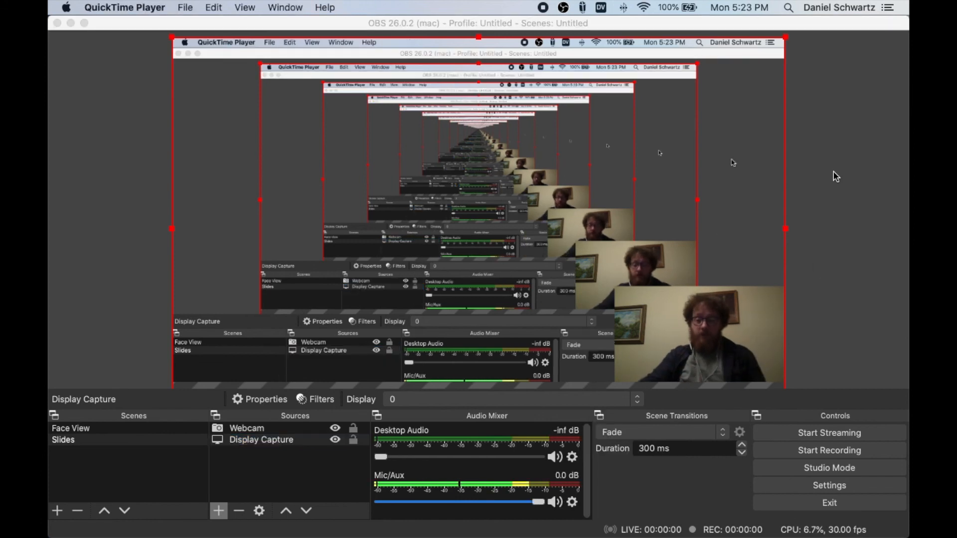
key("ctrl+Right")
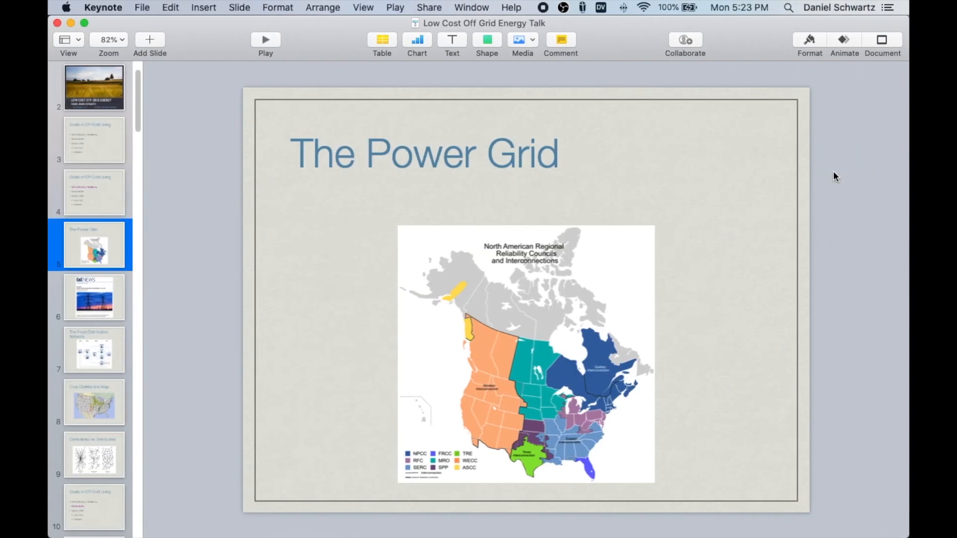